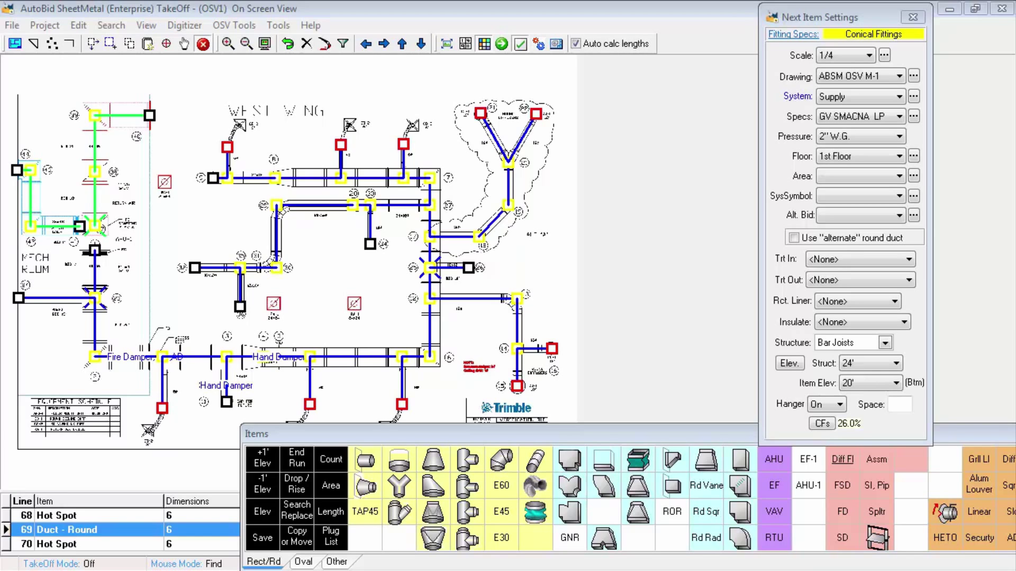
# Open the Assembly Library and review the Diffuser - flex lines: Duct - Flex, Dyn-O-Ties Nylon, flex diffuser.
pyautogui.click(278, 25)
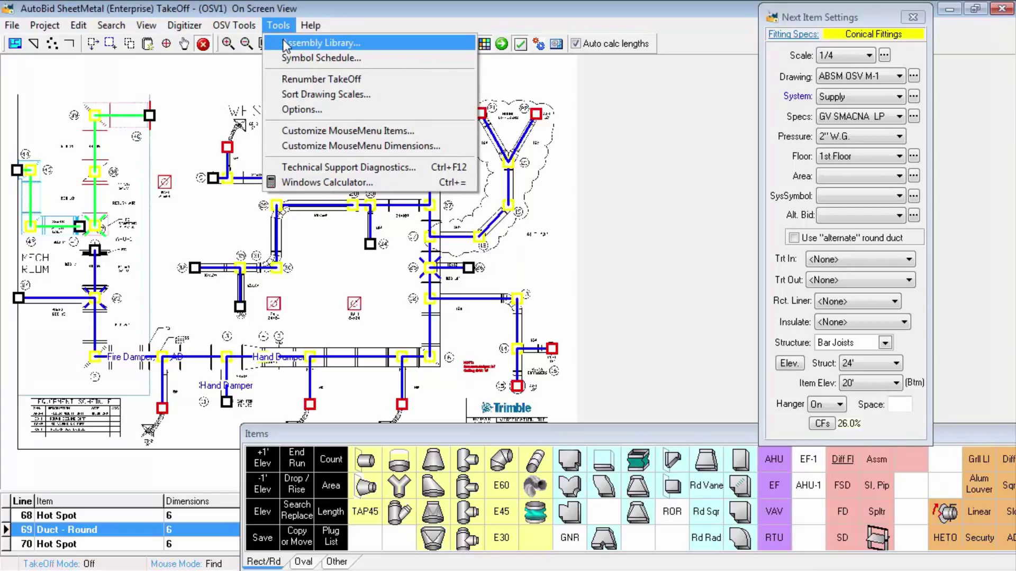
pyautogui.click(286, 44)
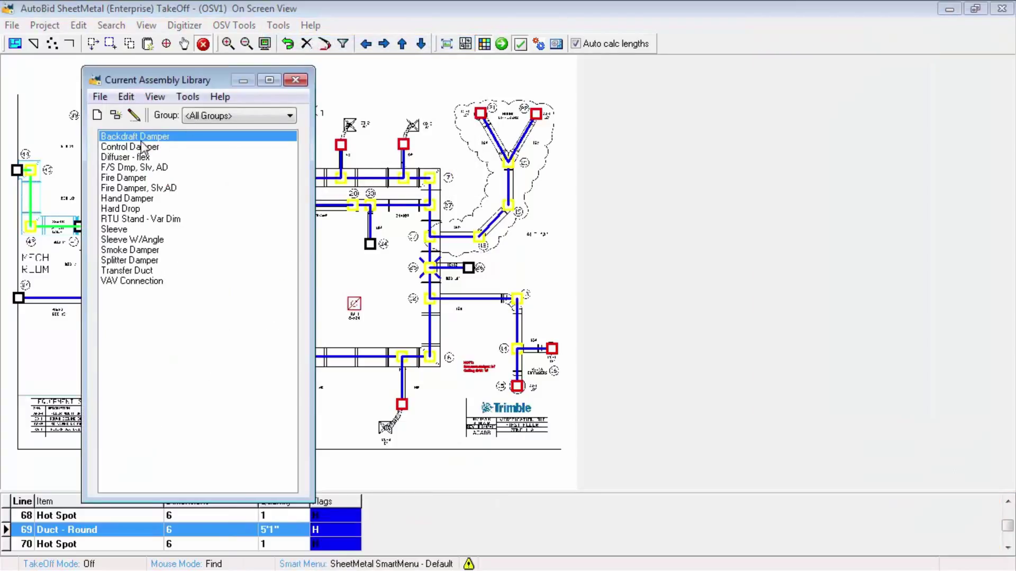
pyautogui.click(120, 159)
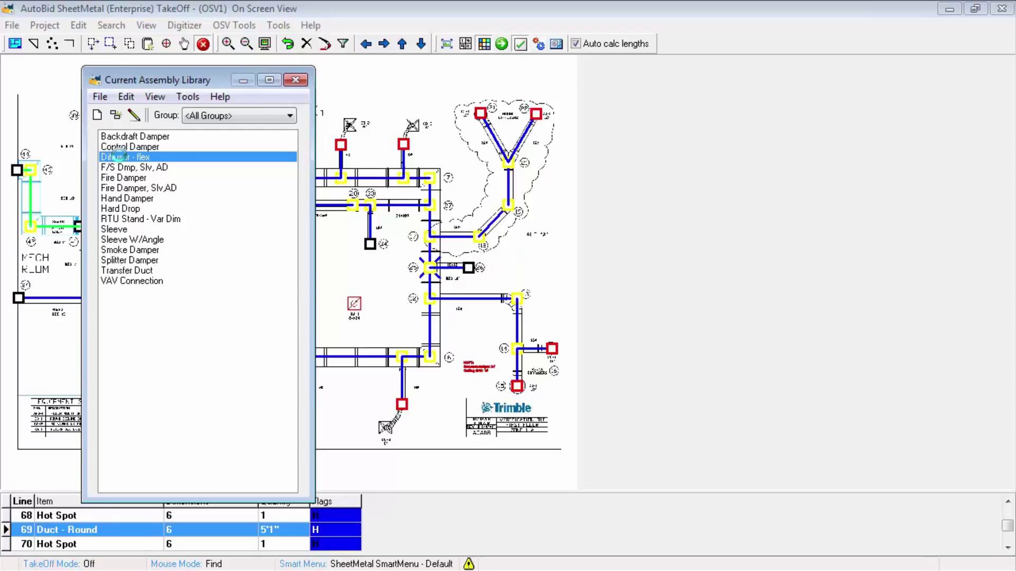
pyautogui.doubleClick(121, 157)
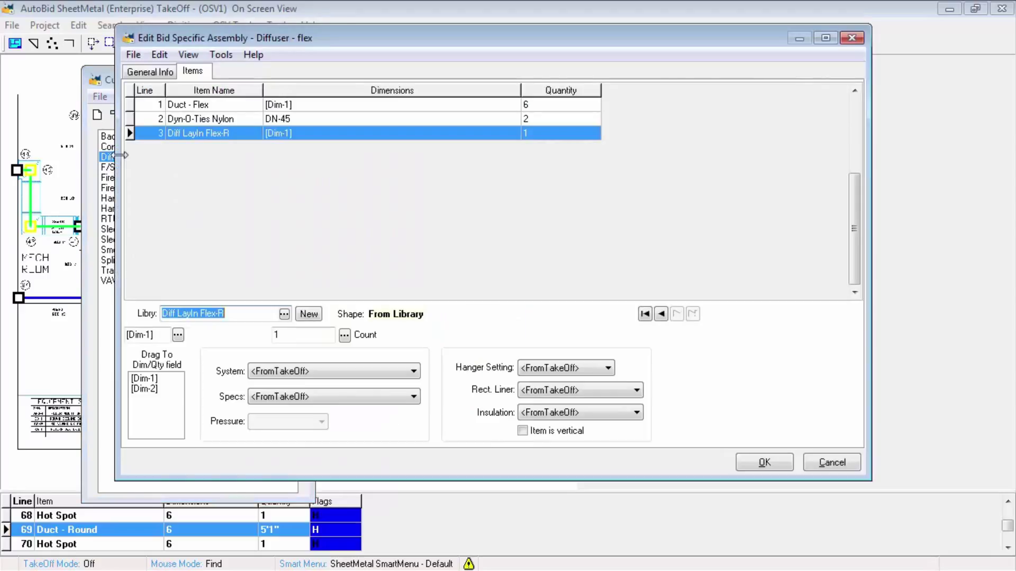
pyautogui.click(202, 107)
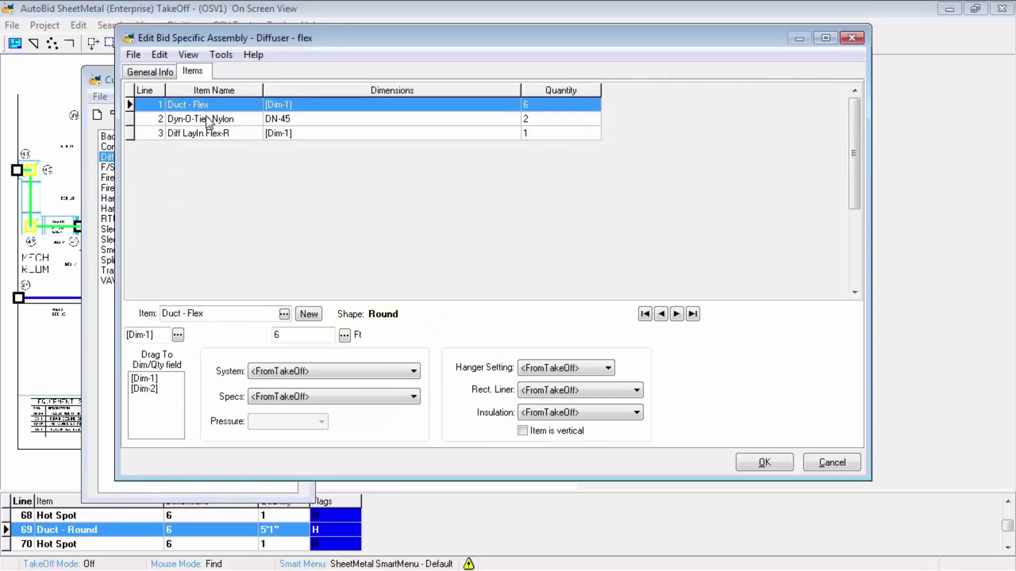
pyautogui.click(205, 116)
pyautogui.click(206, 135)
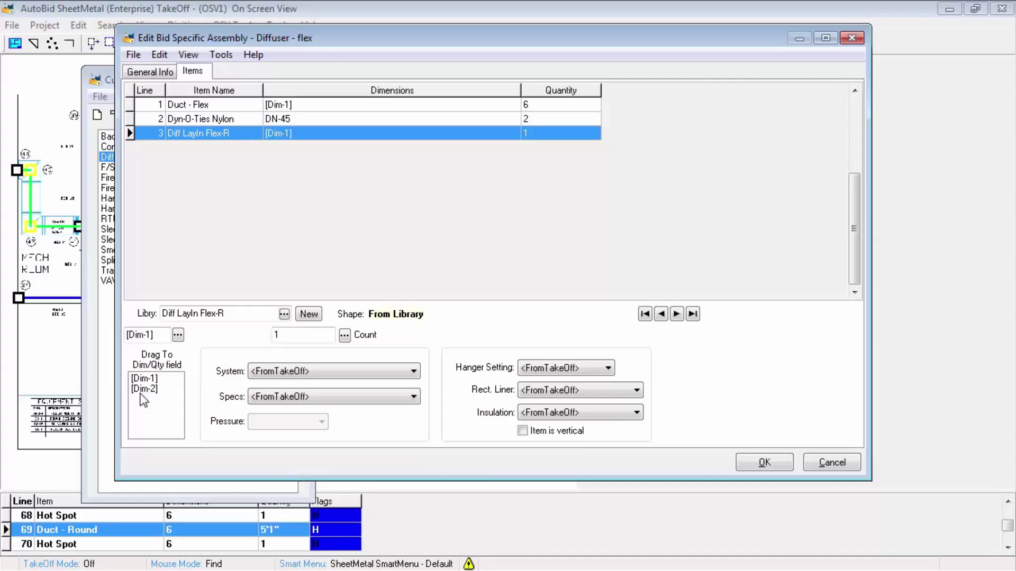
pyautogui.click(764, 462)
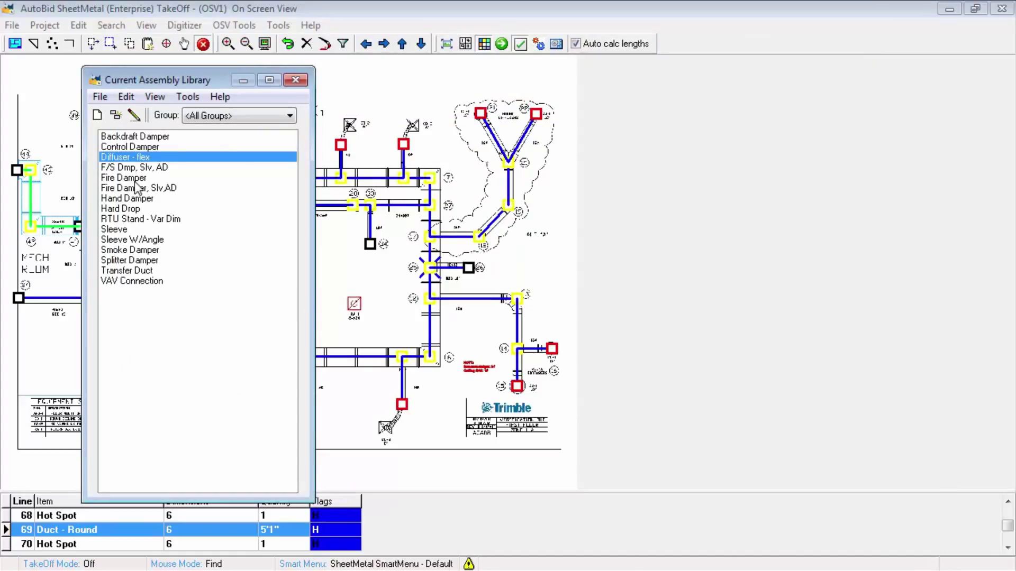
pyautogui.doubleClick(136, 189)
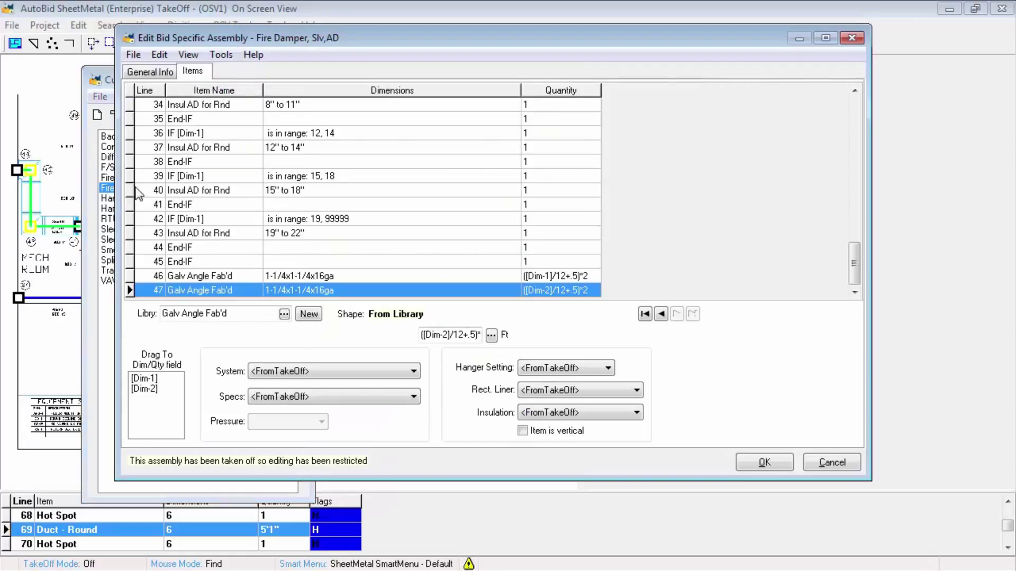
pyautogui.click(860, 110)
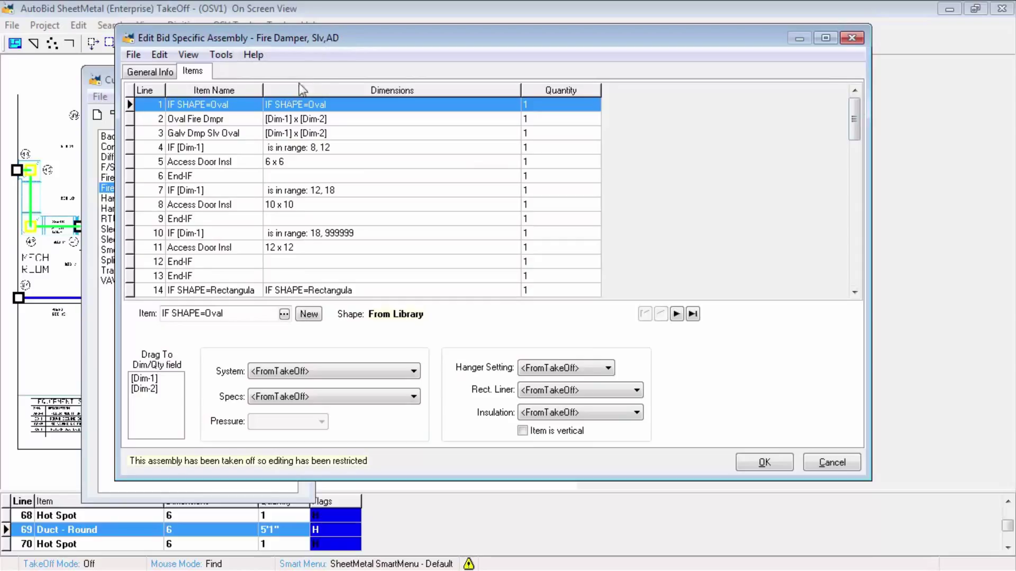
pyautogui.click(208, 119)
pyautogui.click(208, 135)
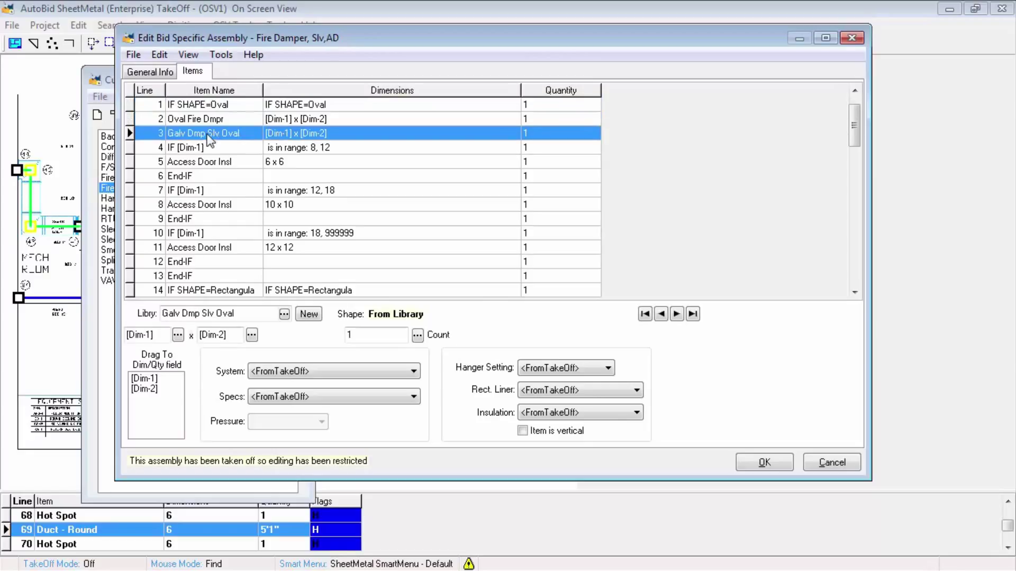
pyautogui.click(206, 162)
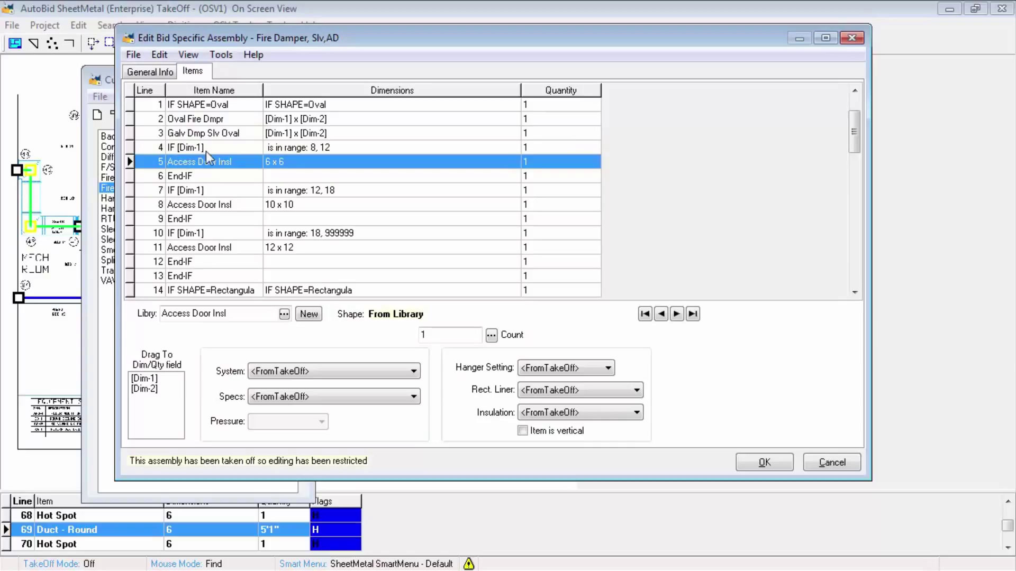
pyautogui.click(204, 205)
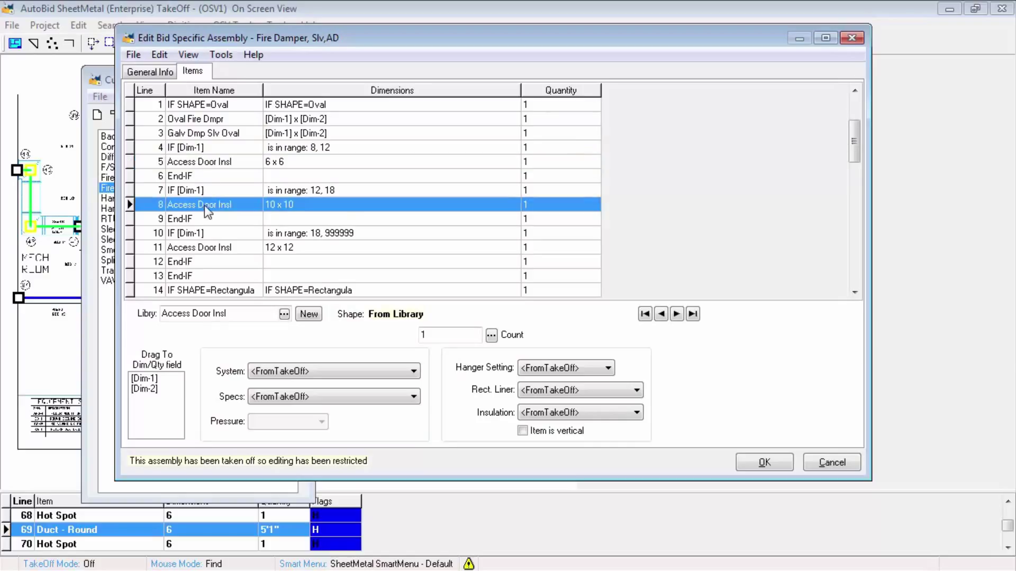
pyautogui.click(201, 247)
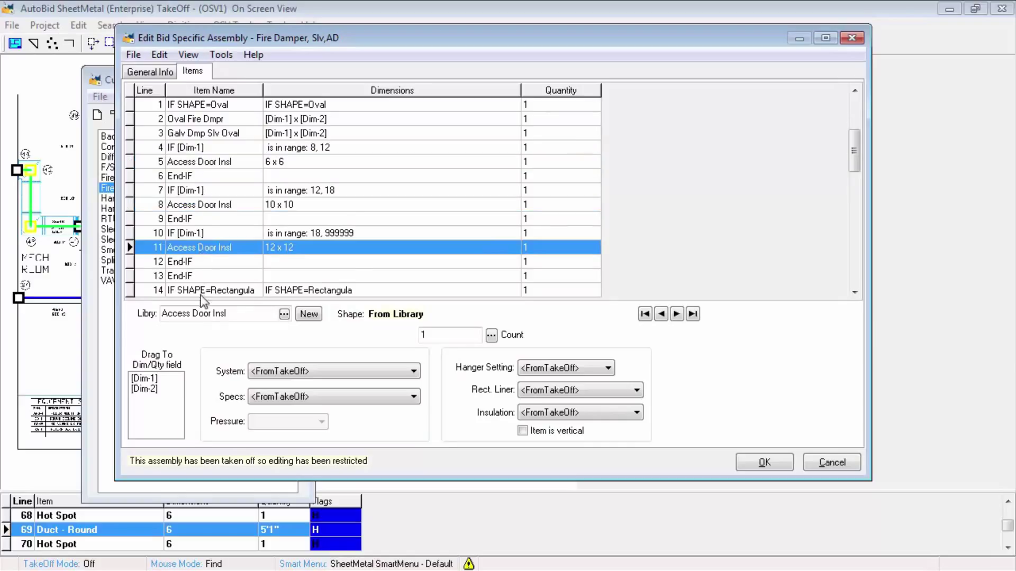
pyautogui.scroll(-3, 203, 296)
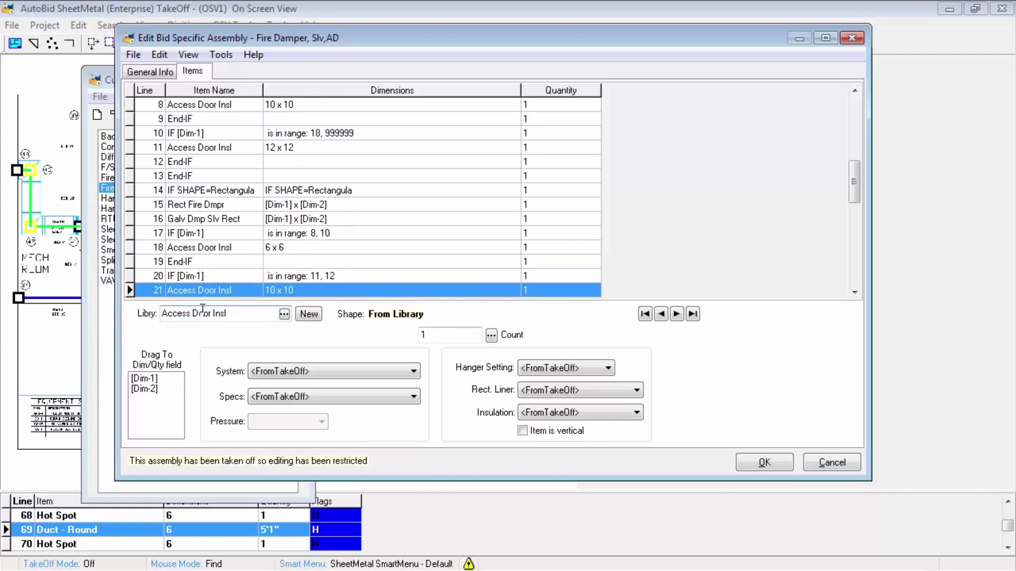
pyautogui.click(209, 191)
pyautogui.click(213, 206)
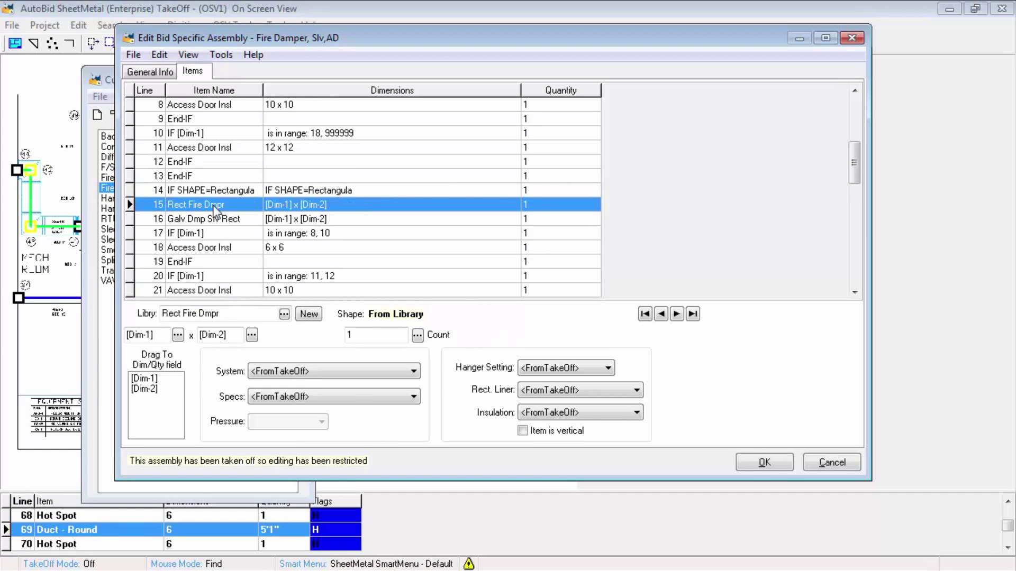
pyautogui.click(215, 220)
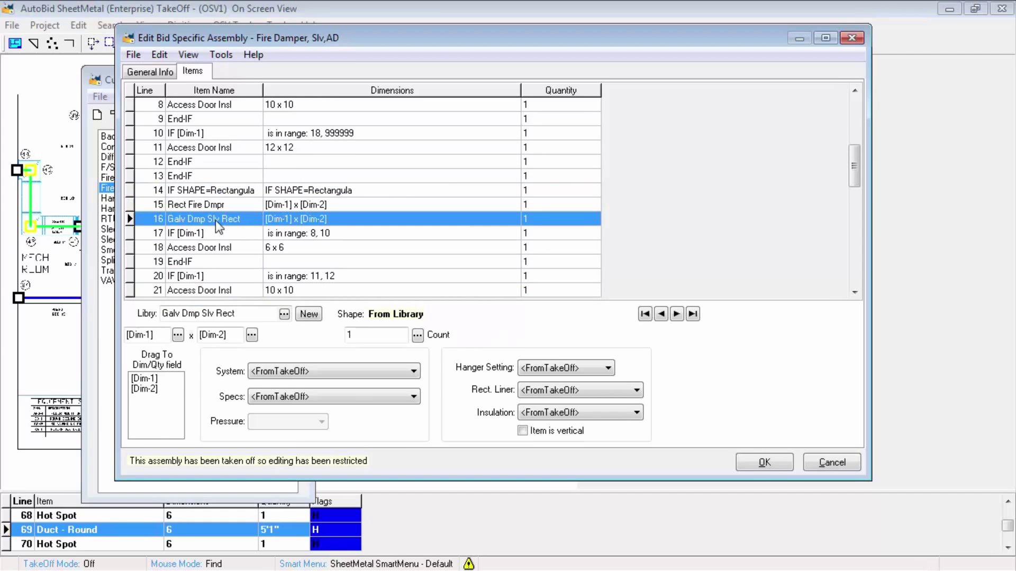
pyautogui.click(247, 246)
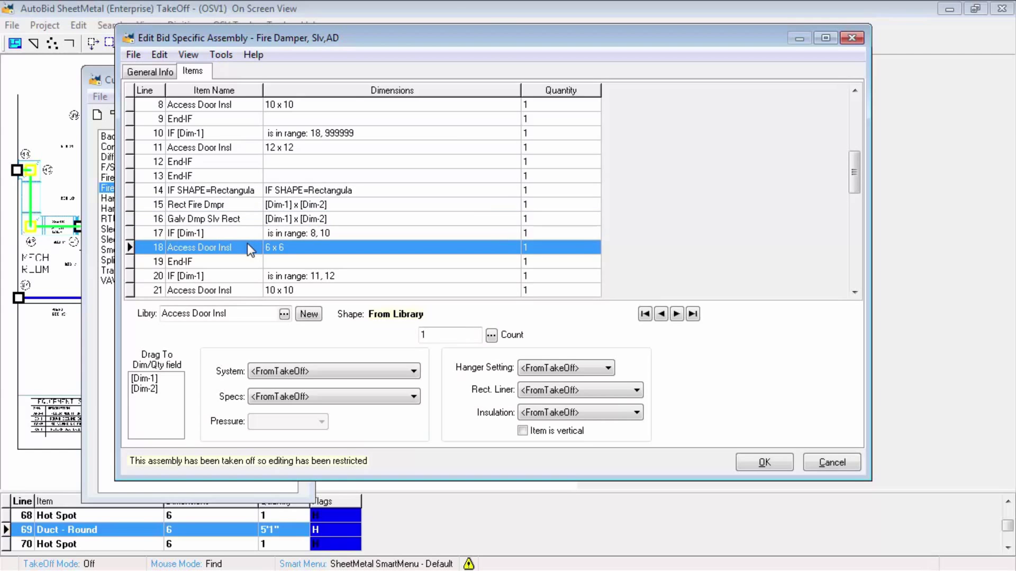
pyautogui.press('Down')
pyautogui.press('Down')
pyautogui.press('Down')
pyautogui.press('Down')
pyautogui.press('Down')
pyautogui.press('Down')
pyautogui.press('Down')
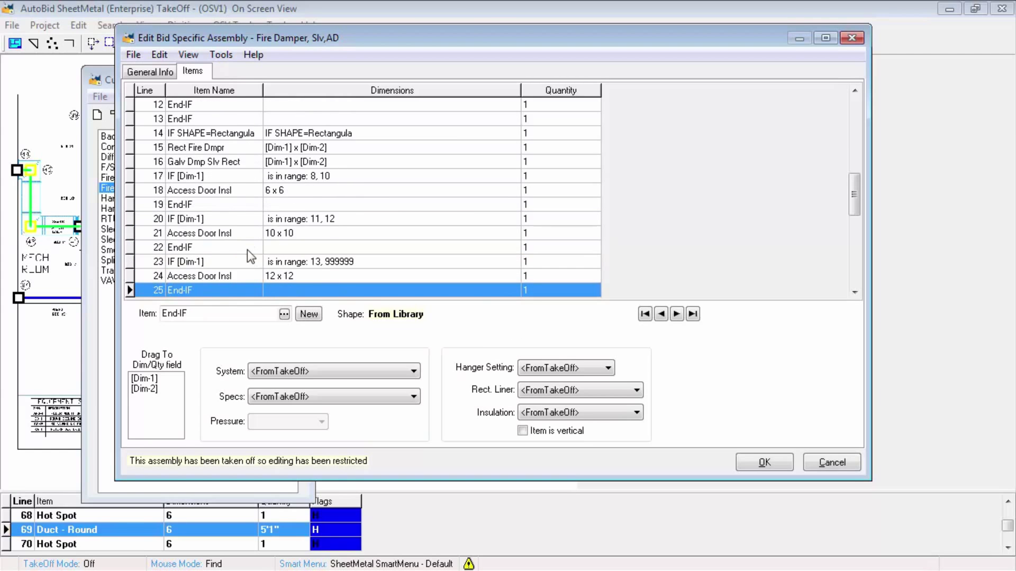
pyautogui.press('Down')
pyautogui.press('Down')
pyautogui.press('Down')
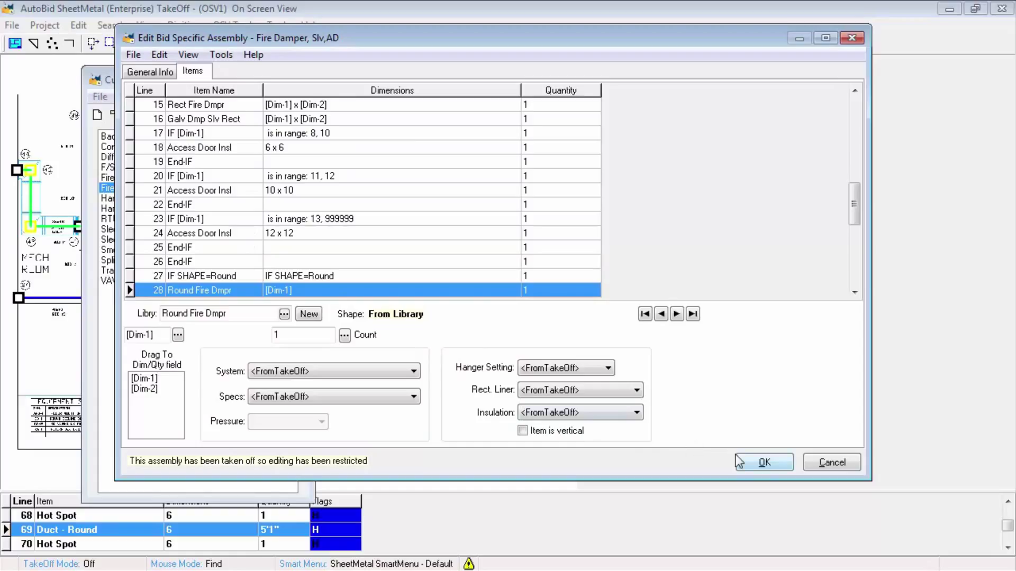
pyautogui.moveTo(847, 212); pyautogui.dragTo(852, 267)
pyautogui.click(278, 291)
pyautogui.click(274, 274)
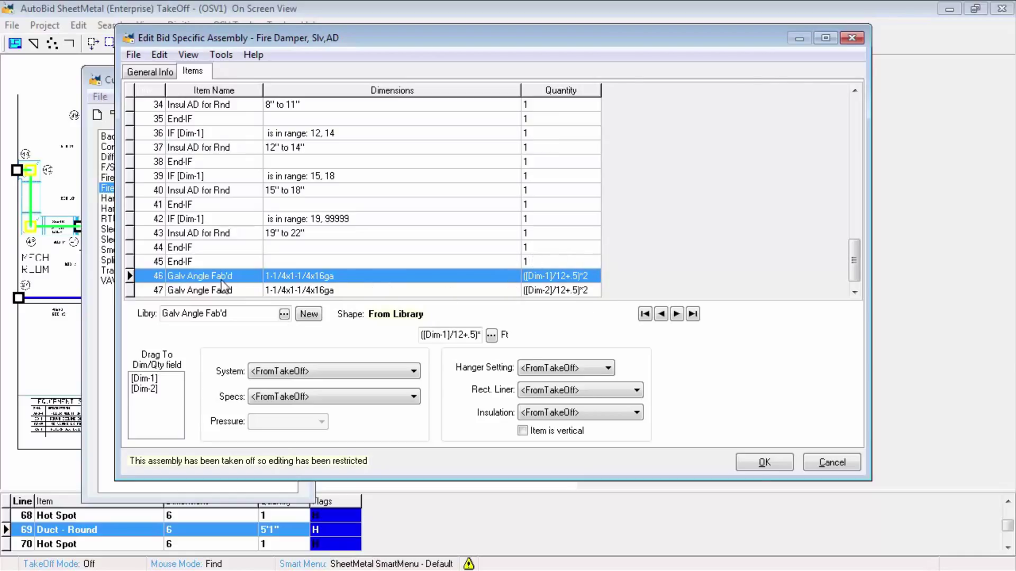
pyautogui.click(760, 463)
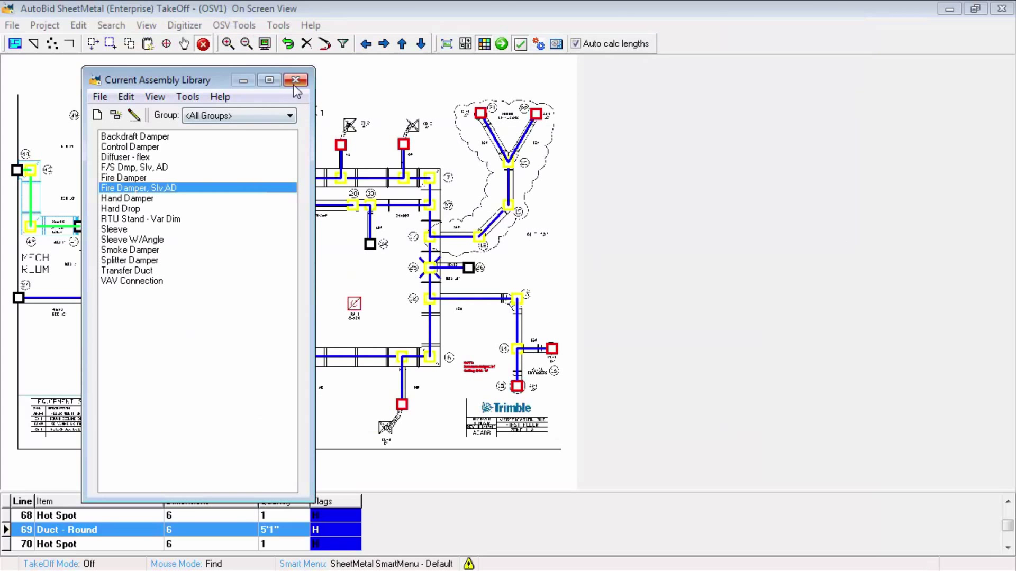
# Close the library and count the three upper round drops as 6-inch Diffuser - flex items.
pyautogui.click(295, 80)
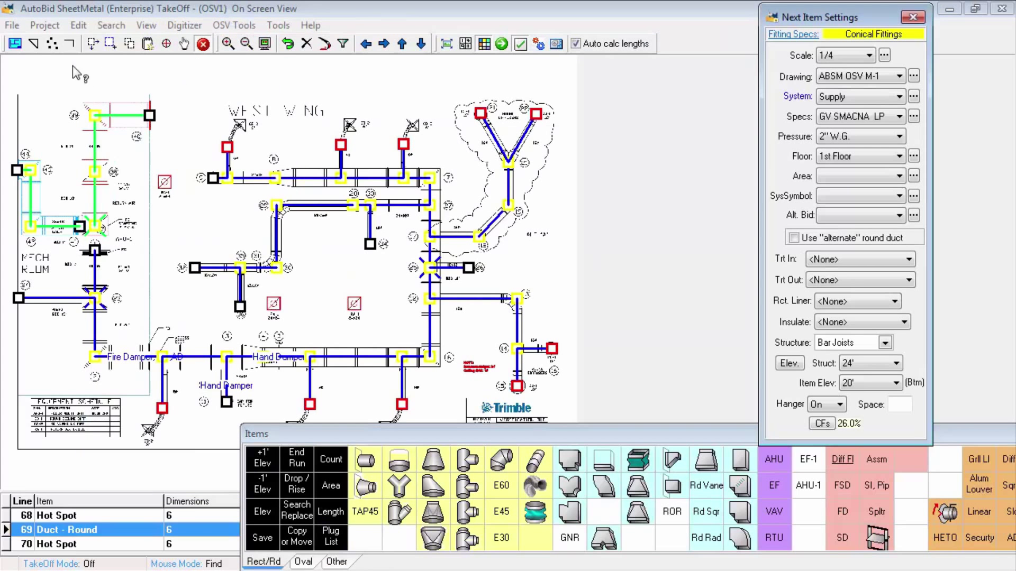
pyautogui.click(52, 45)
pyautogui.click(243, 121)
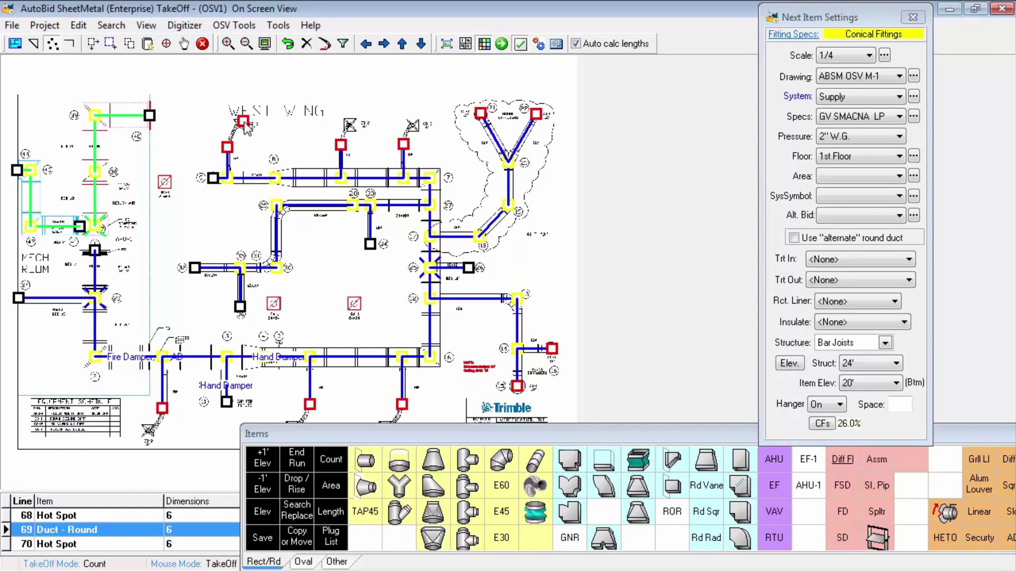
pyautogui.click(355, 122)
pyautogui.click(418, 121)
pyautogui.scroll(1, 421, 127)
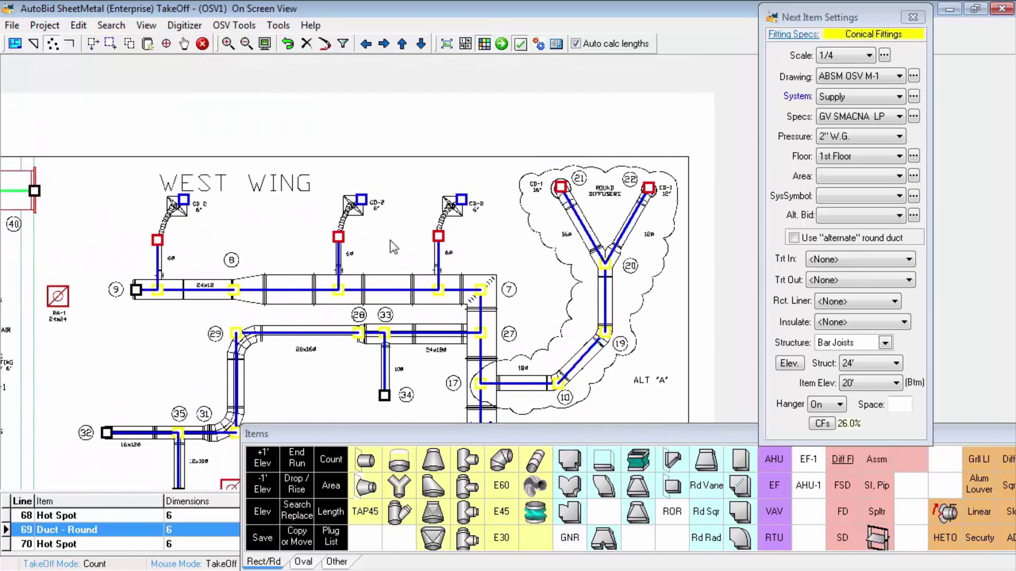
pyautogui.scroll(2, 393, 238)
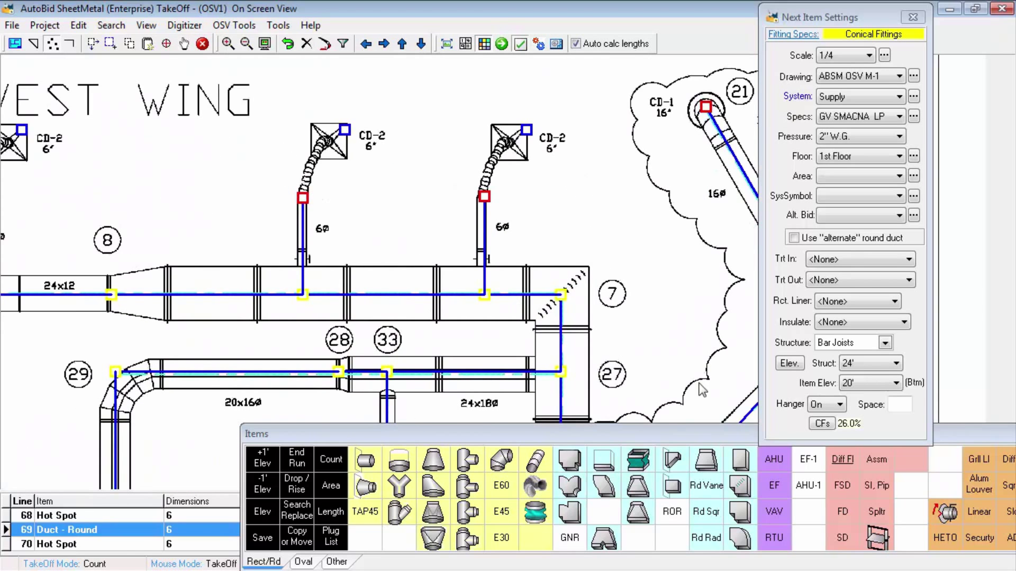
pyautogui.click(842, 458)
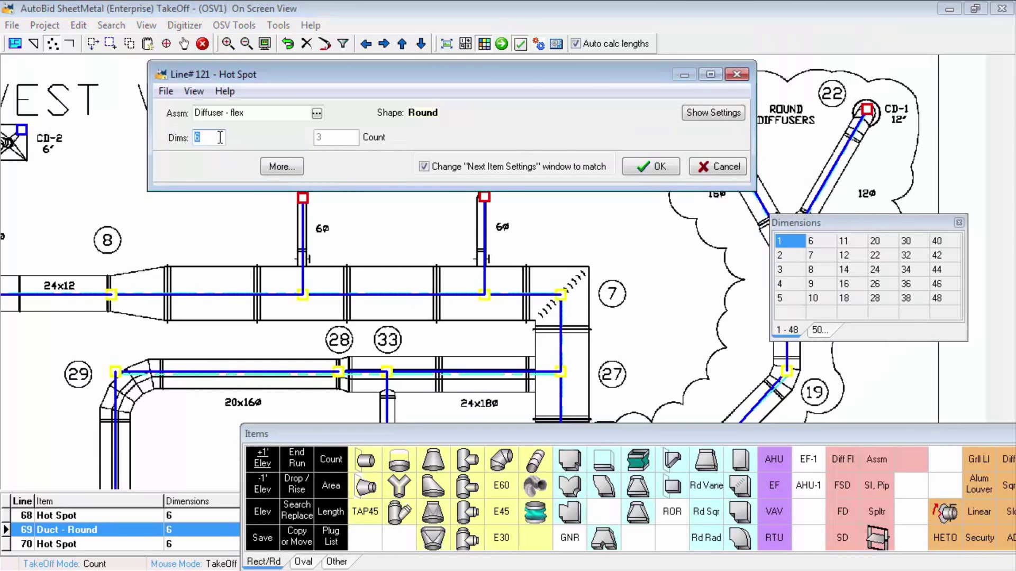
pyautogui.click(667, 166)
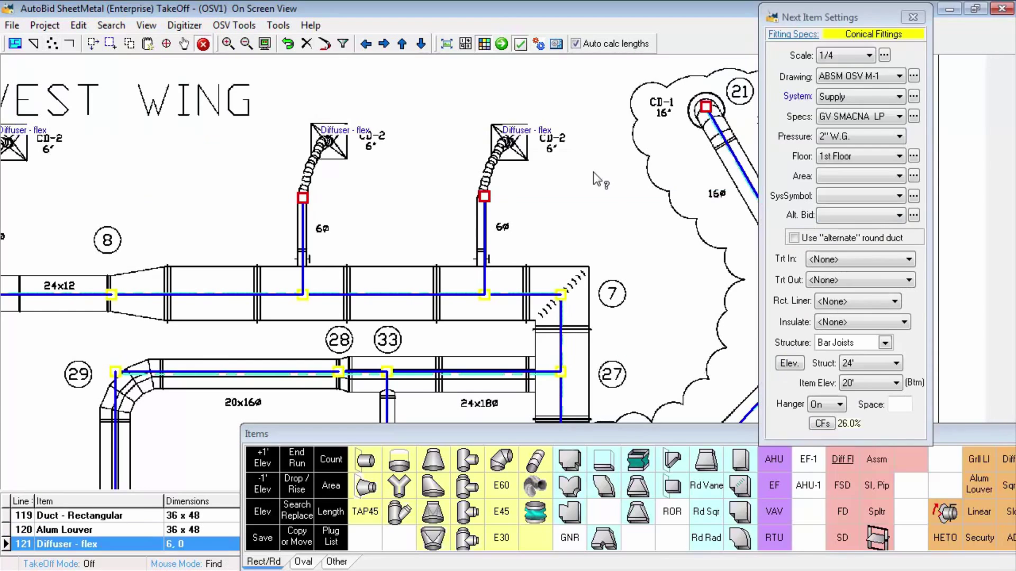
# Pan down the drawing to bring the lower CD-2 diffusers into view.
pyautogui.press('p')
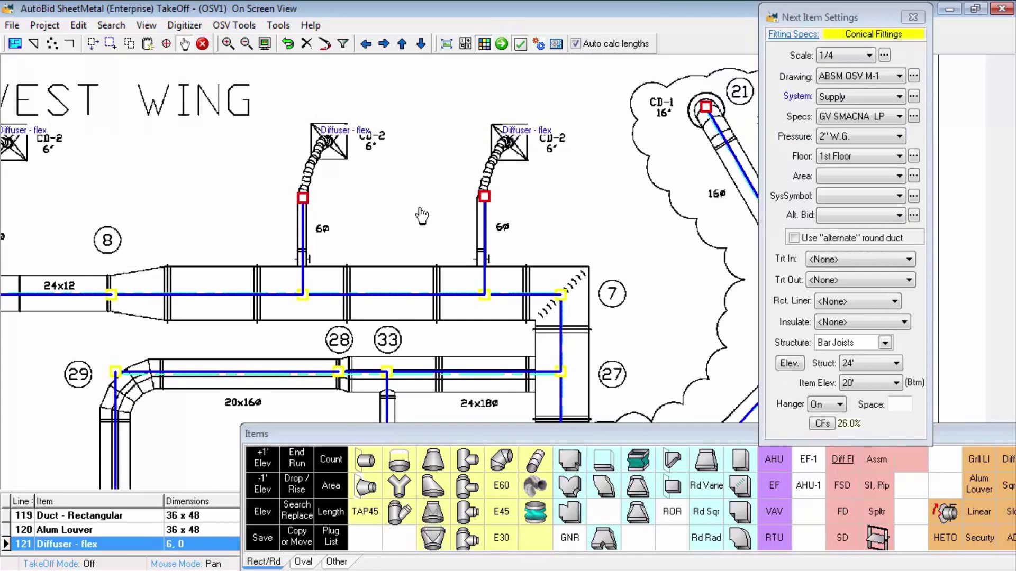
pyautogui.scroll(-4, 422, 215)
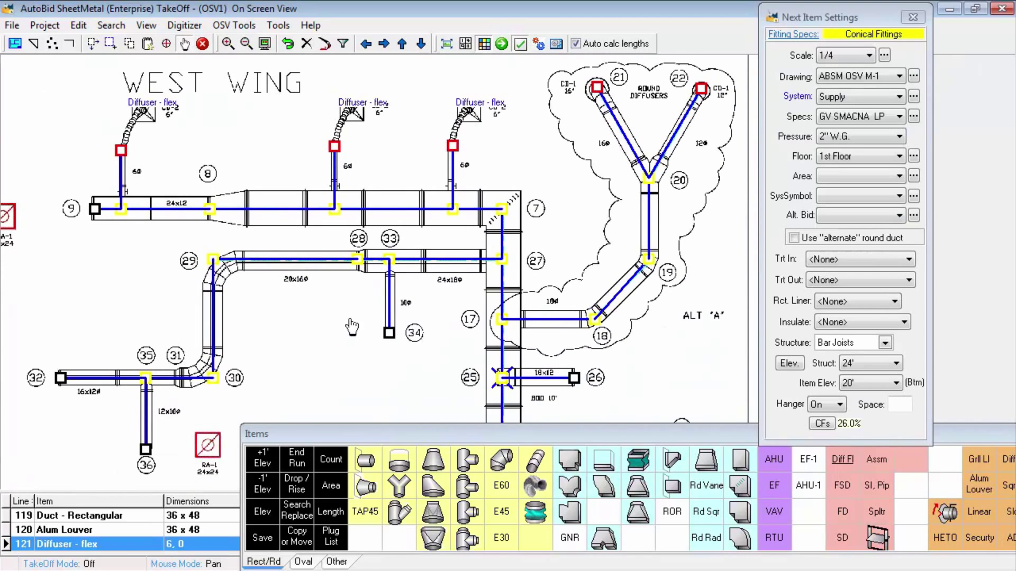
pyautogui.scroll(-2, 352, 326)
pyautogui.scroll(2, 312, 296)
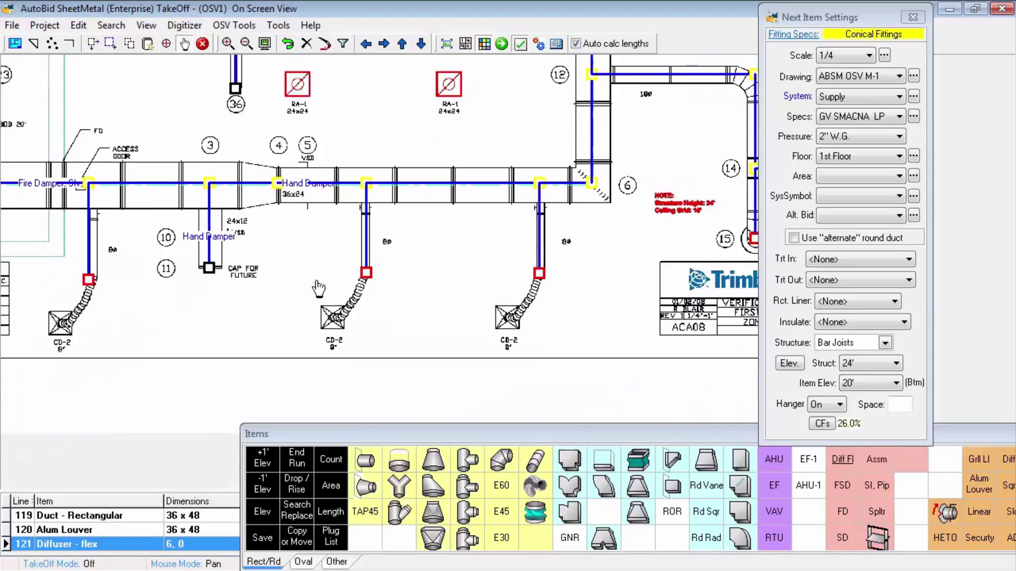
# Count the left, middle and right CD-2 diffusers as 8-inch Diffuser - flex items.
pyautogui.click(53, 44)
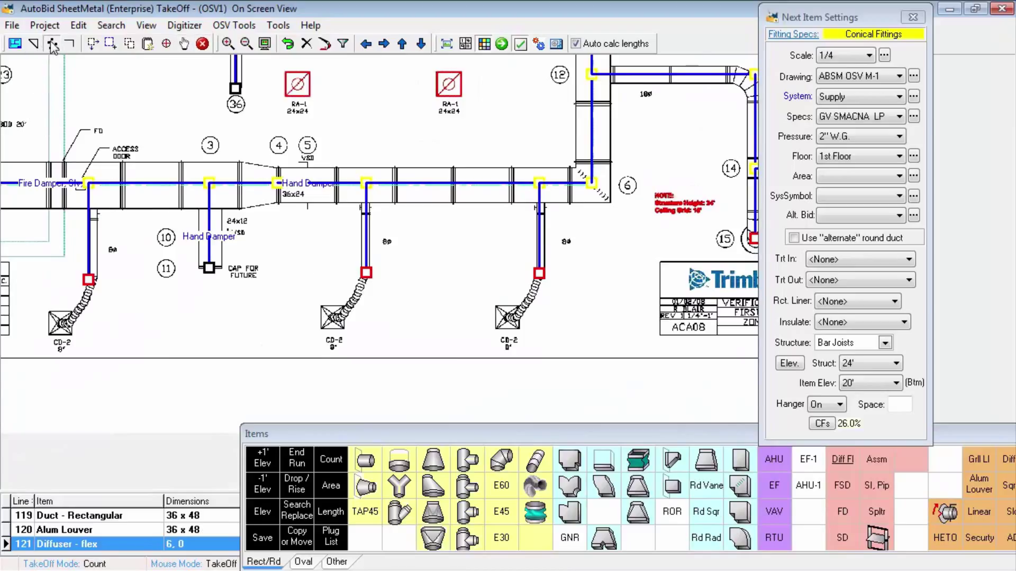
pyautogui.click(58, 328)
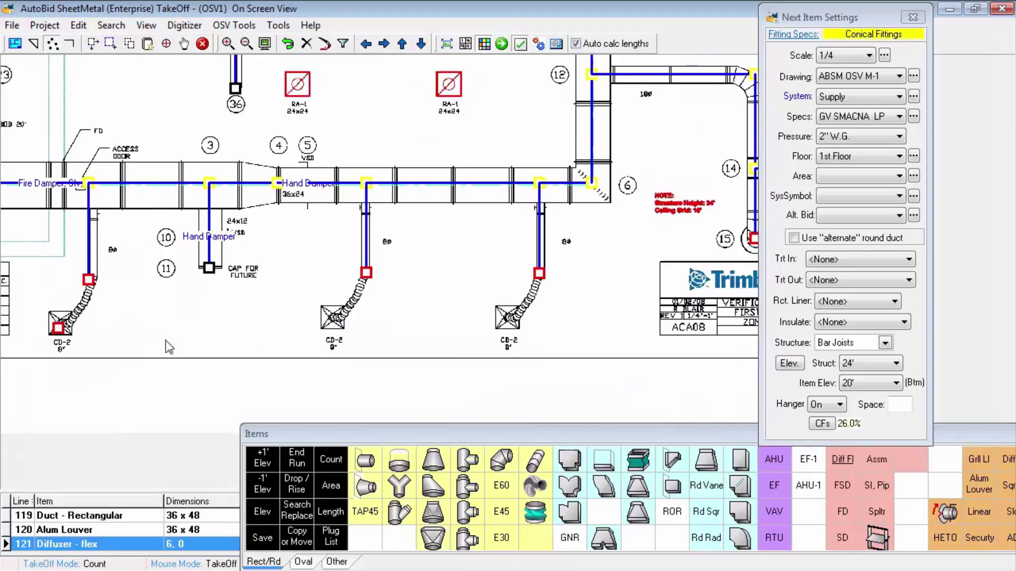
pyautogui.click(329, 328)
pyautogui.click(517, 328)
pyautogui.click(841, 460)
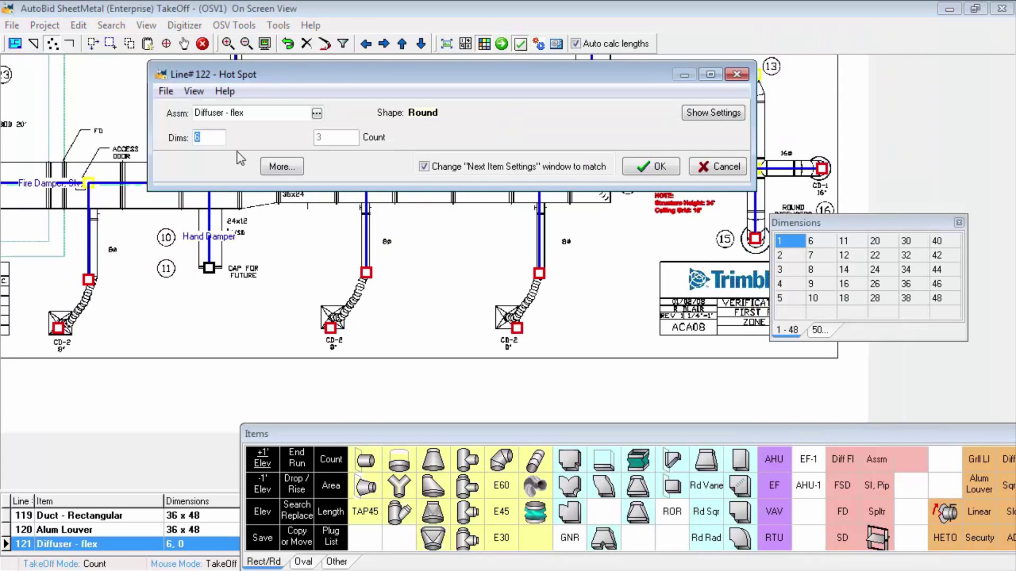
pyautogui.click(812, 269)
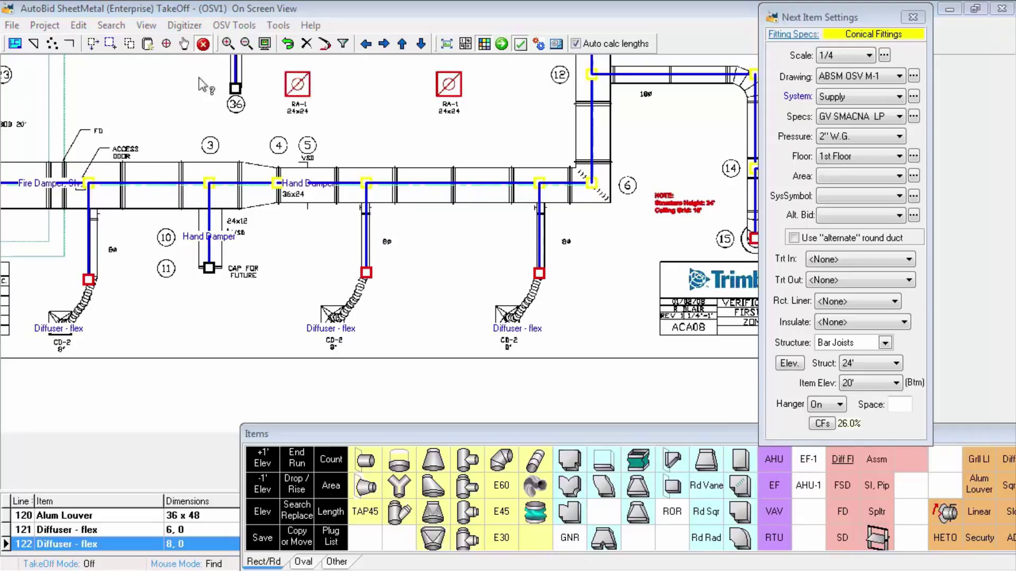
pyautogui.click(278, 25)
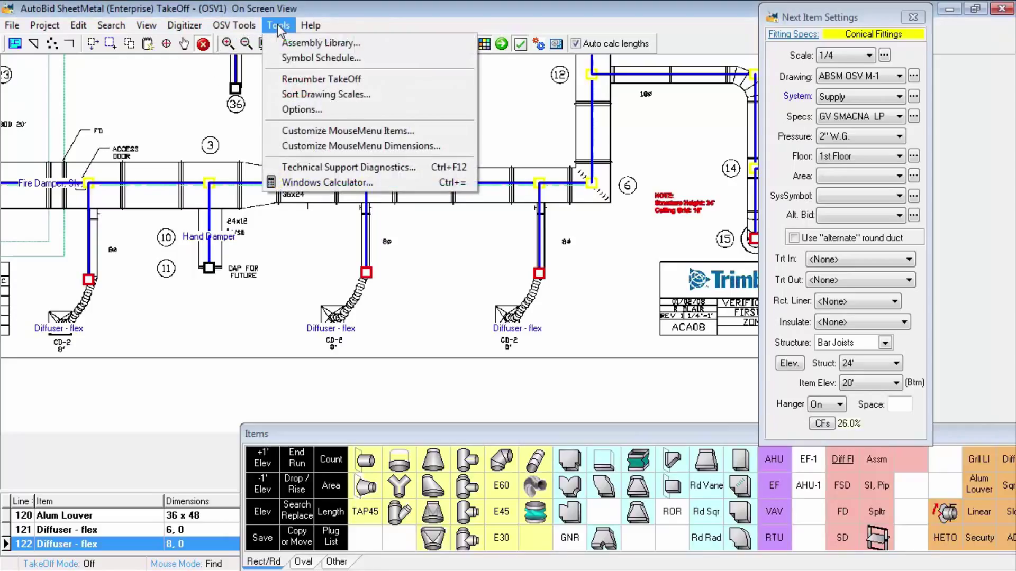
pyautogui.click(286, 57)
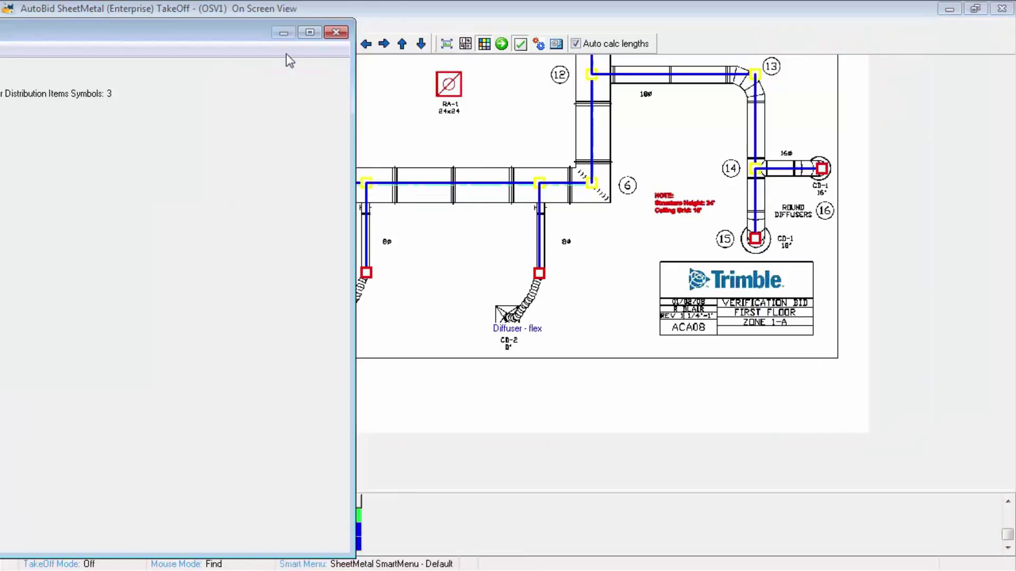
pyautogui.moveTo(152, 33); pyautogui.dragTo(608, 18)
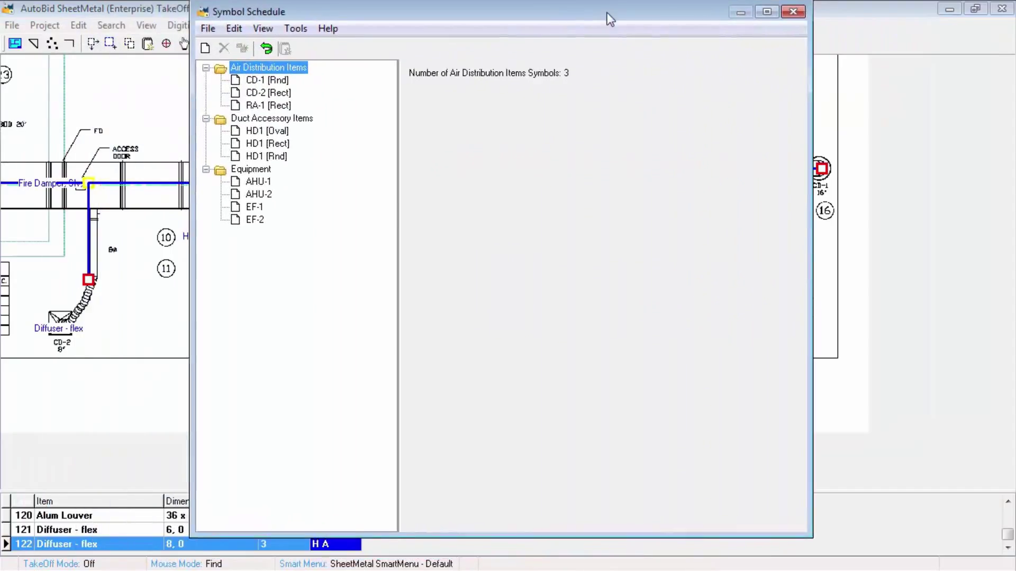
pyautogui.click(253, 184)
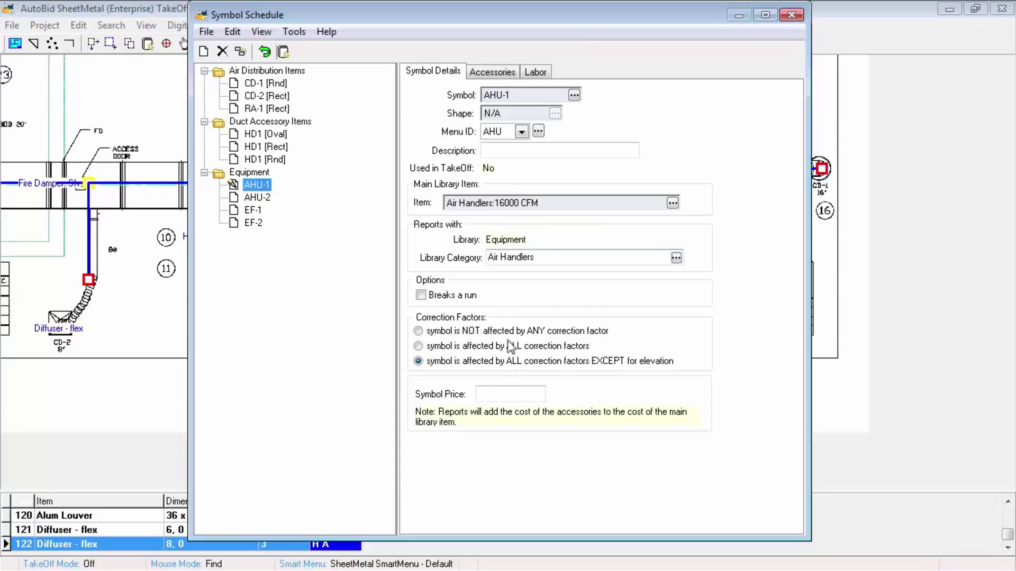
pyautogui.click(513, 391)
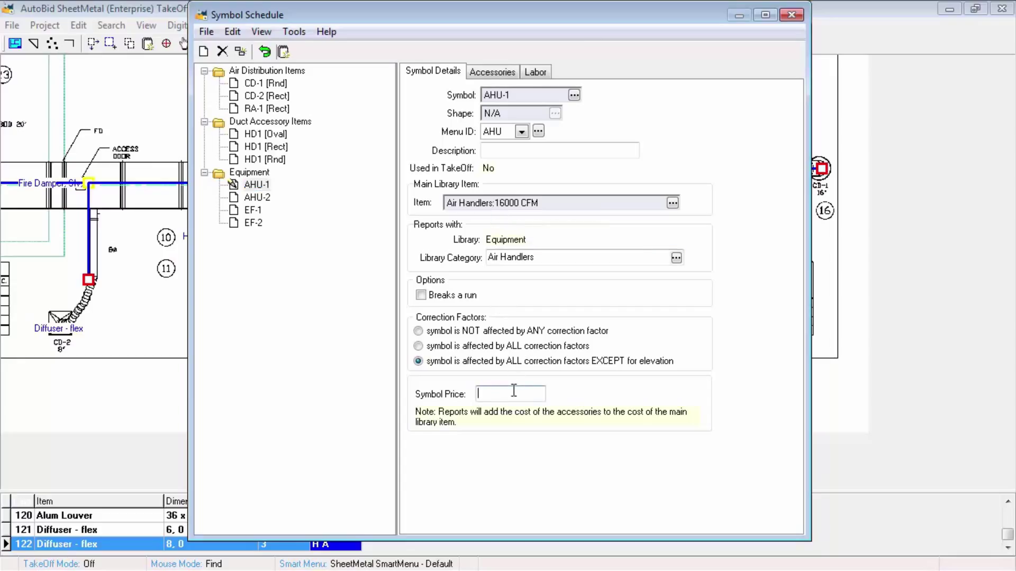
pyautogui.click(493, 72)
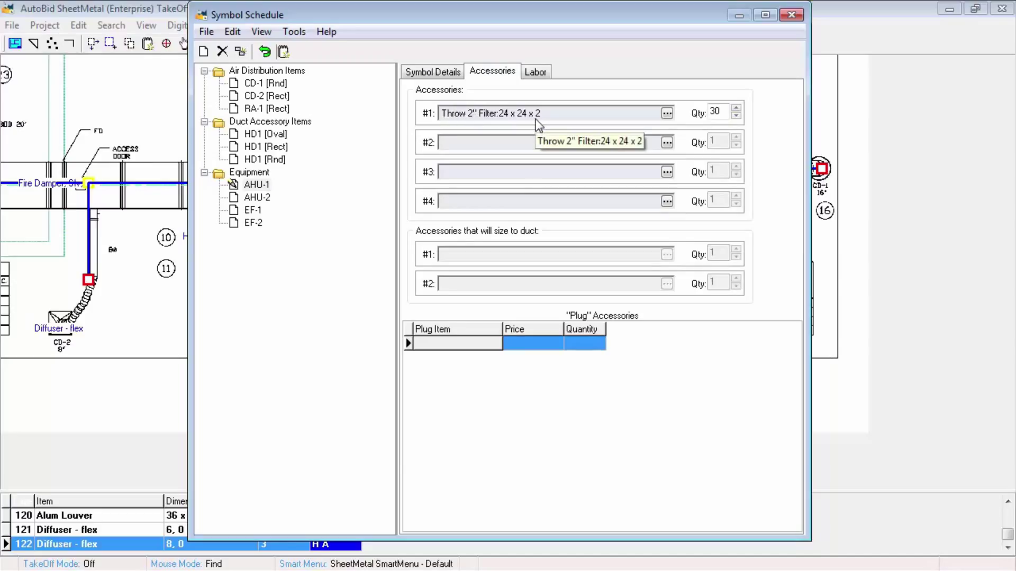
pyautogui.click(535, 71)
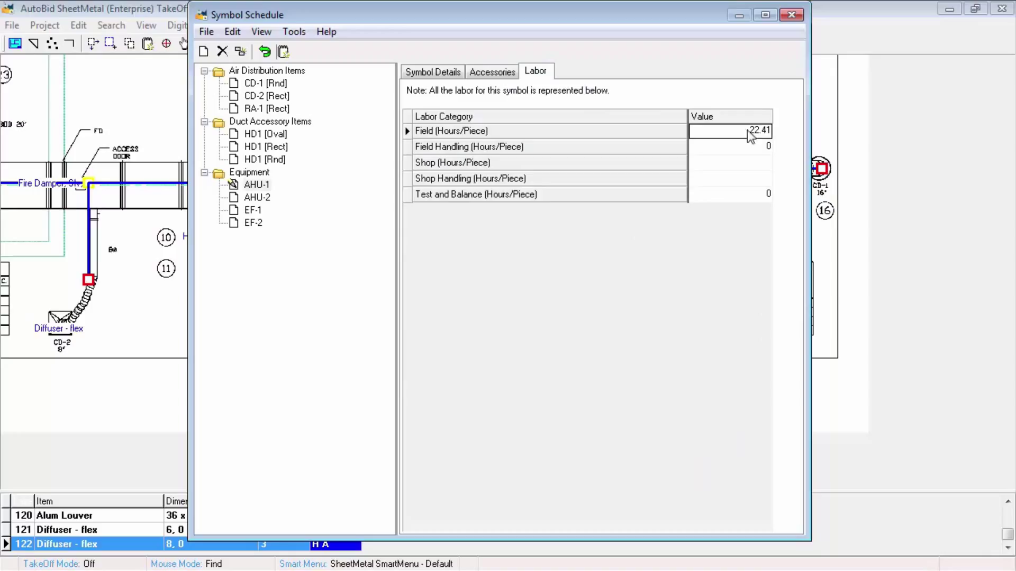
pyautogui.click(792, 15)
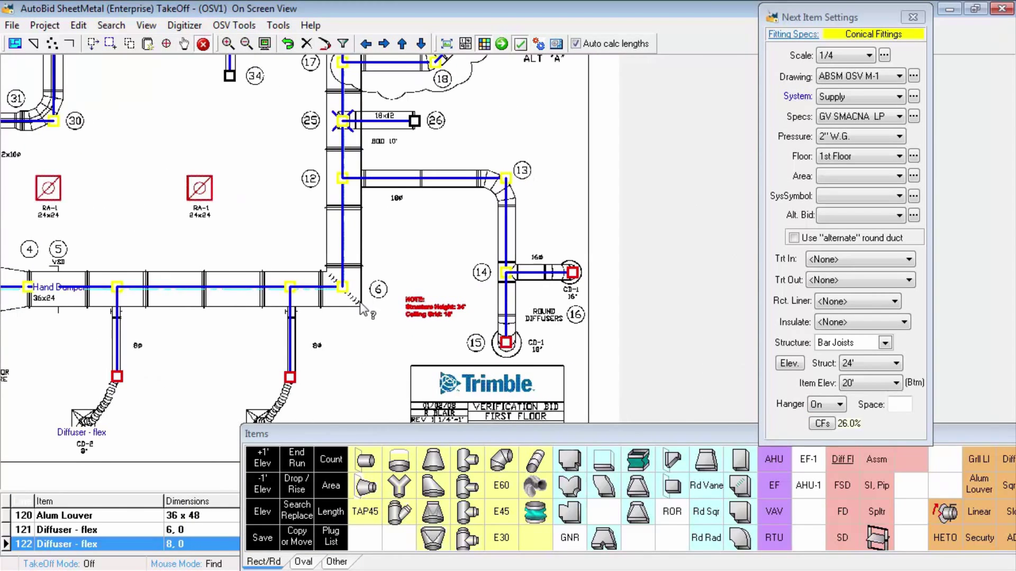
# Move the view to fittings 14 and 15 and start a Multi-Add Drop/Rise on the run.
pyautogui.scroll(1, 373, 297)
pyautogui.moveTo(434, 207); pyautogui.dragTo(304, 160)
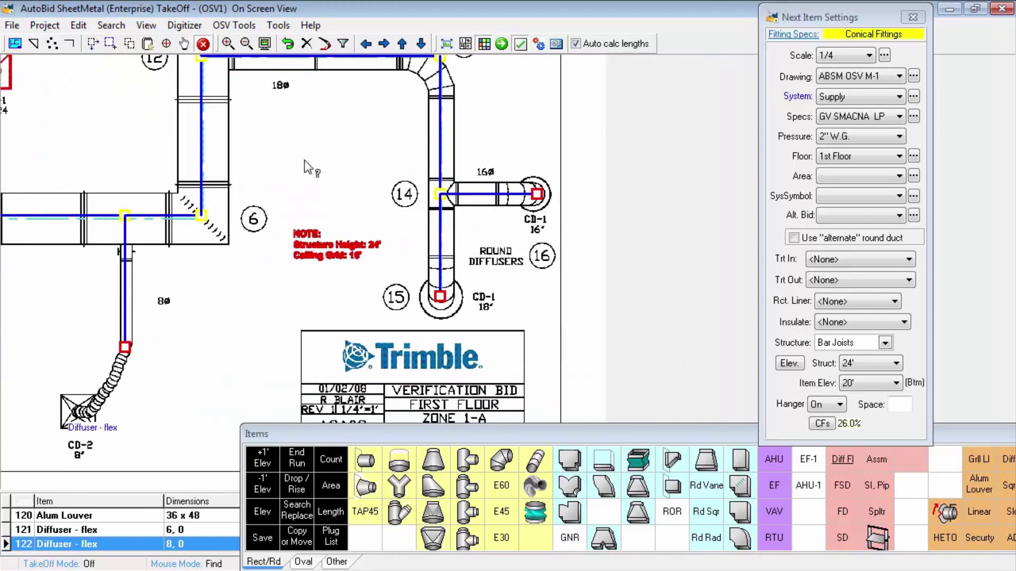
pyautogui.scroll(1, 304, 159)
pyautogui.moveTo(339, 224); pyautogui.dragTo(221, 232)
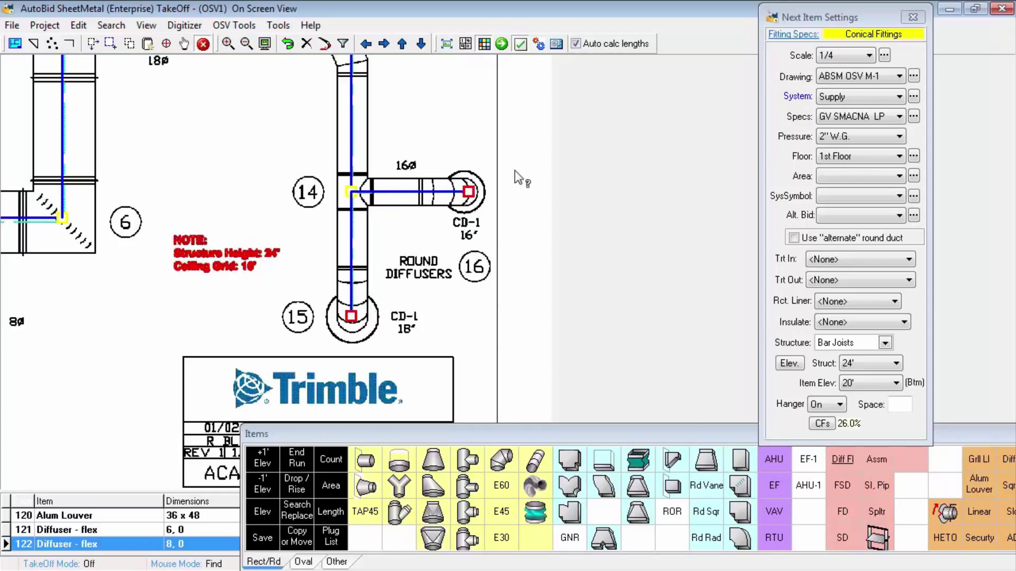
pyautogui.rightClick(515, 171)
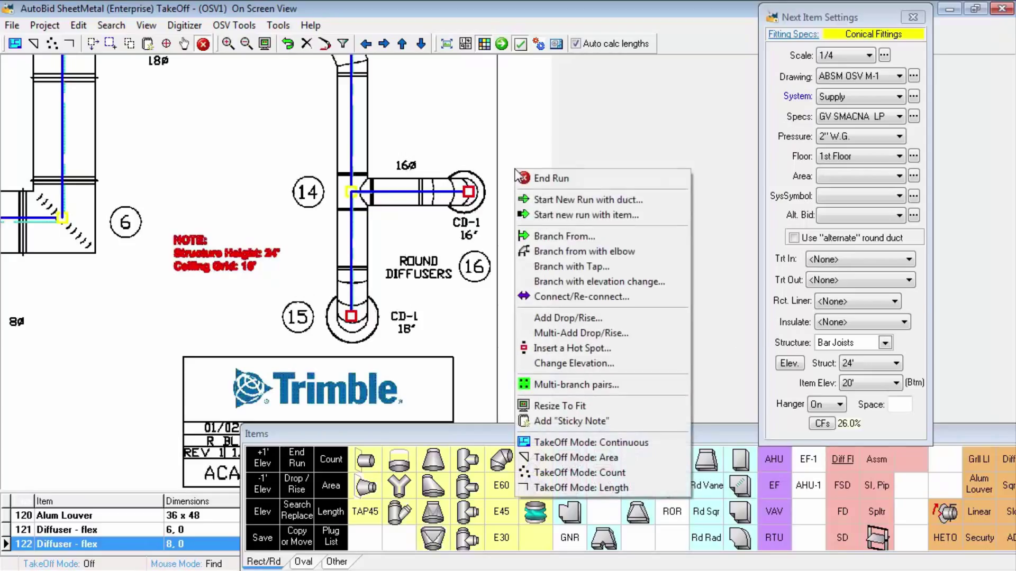
pyautogui.click(560, 334)
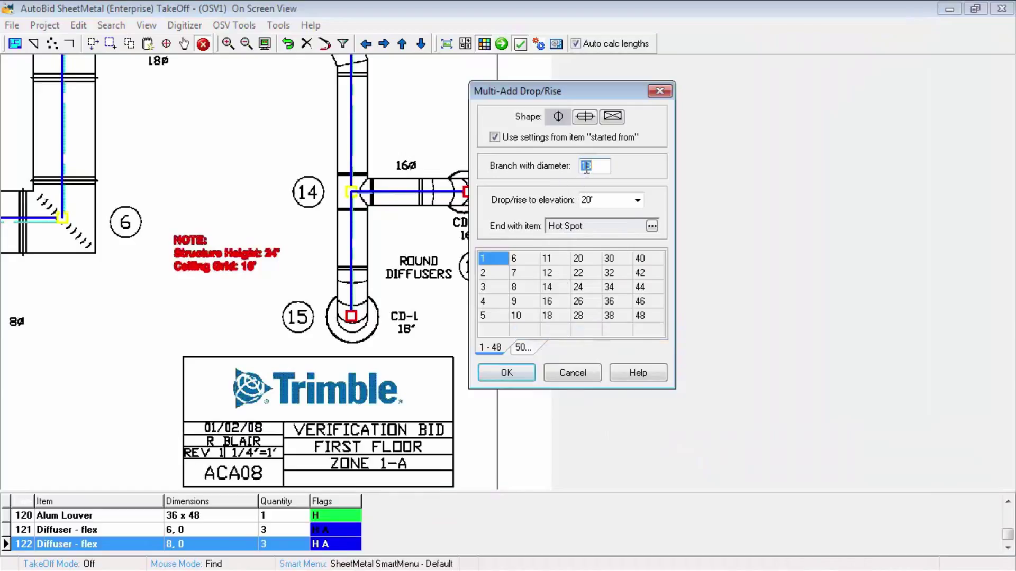
# Set the 18-inch drop to 16' elevation, ending in a CD-1 [Rnd] diffuser.
pyautogui.click(637, 201)
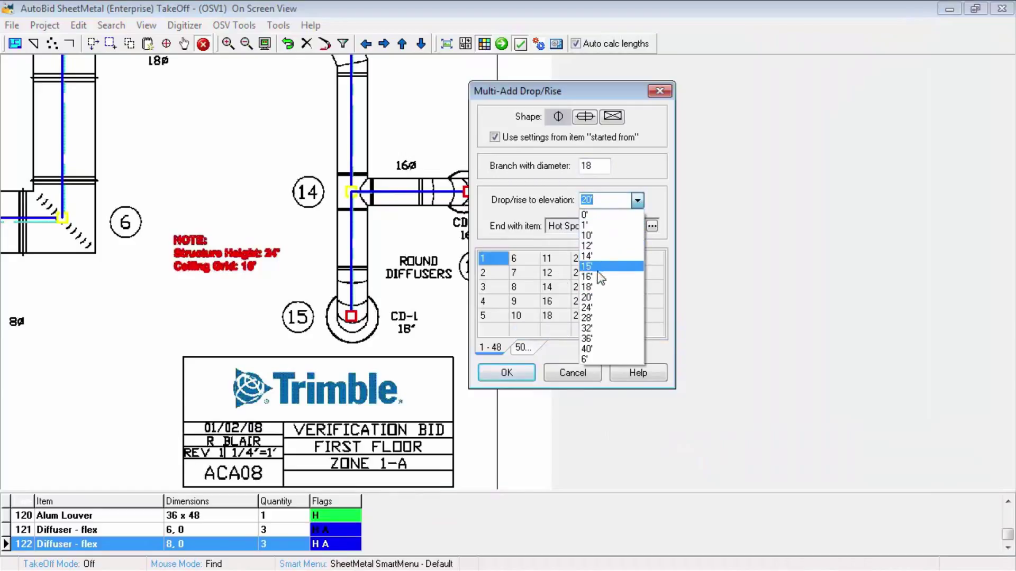
pyautogui.click(598, 276)
pyautogui.click(652, 226)
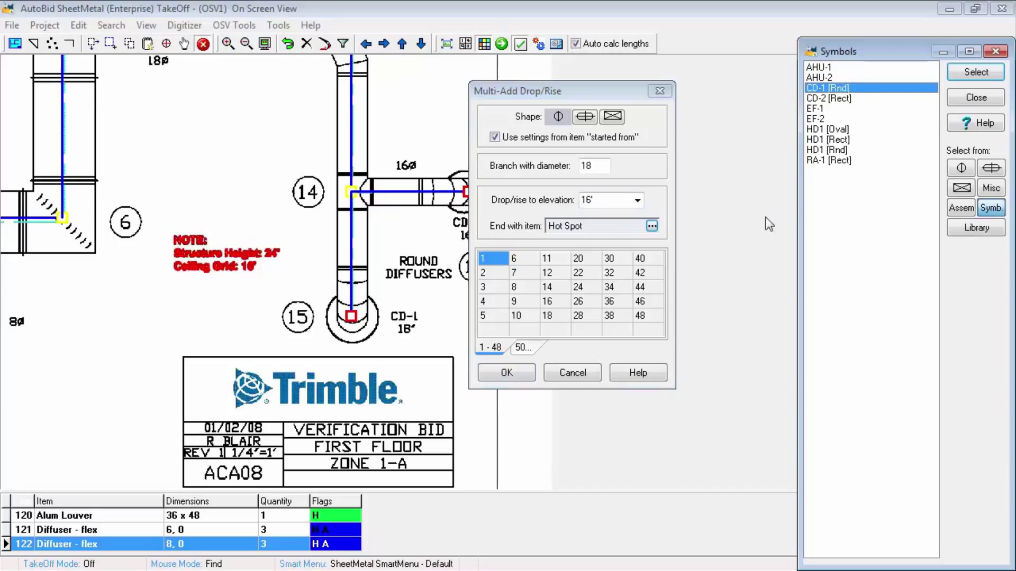
pyautogui.click(976, 72)
pyautogui.click(507, 373)
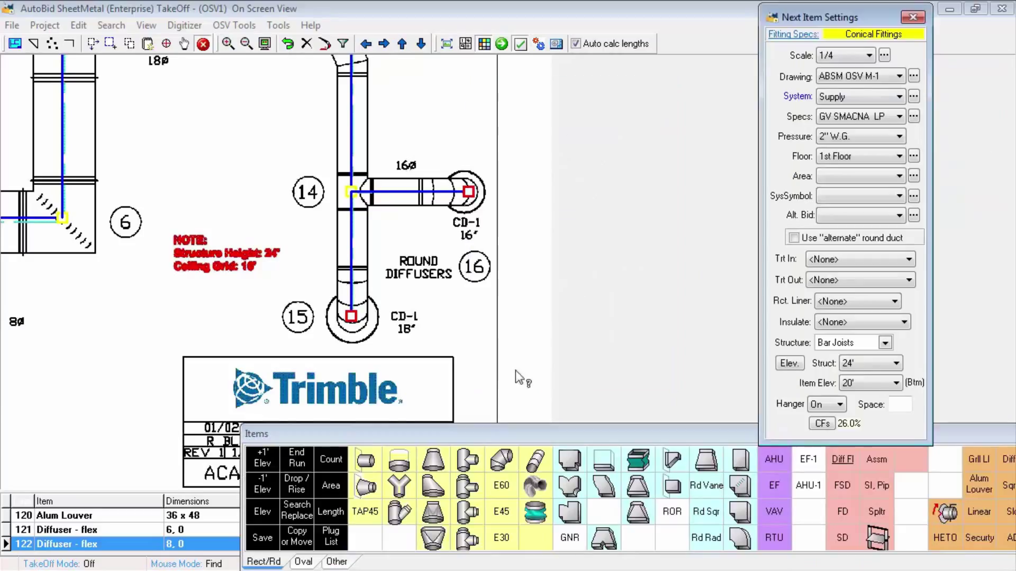
pyautogui.scroll(-3, 259, 246)
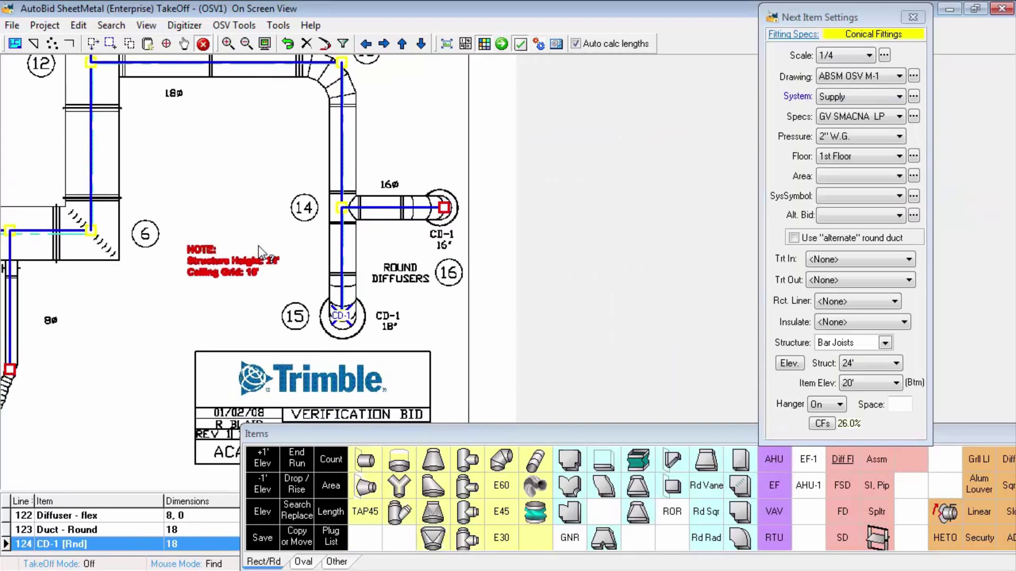
pyautogui.scroll(3, 313, 171)
pyautogui.moveTo(312, 172); pyautogui.dragTo(289, 362)
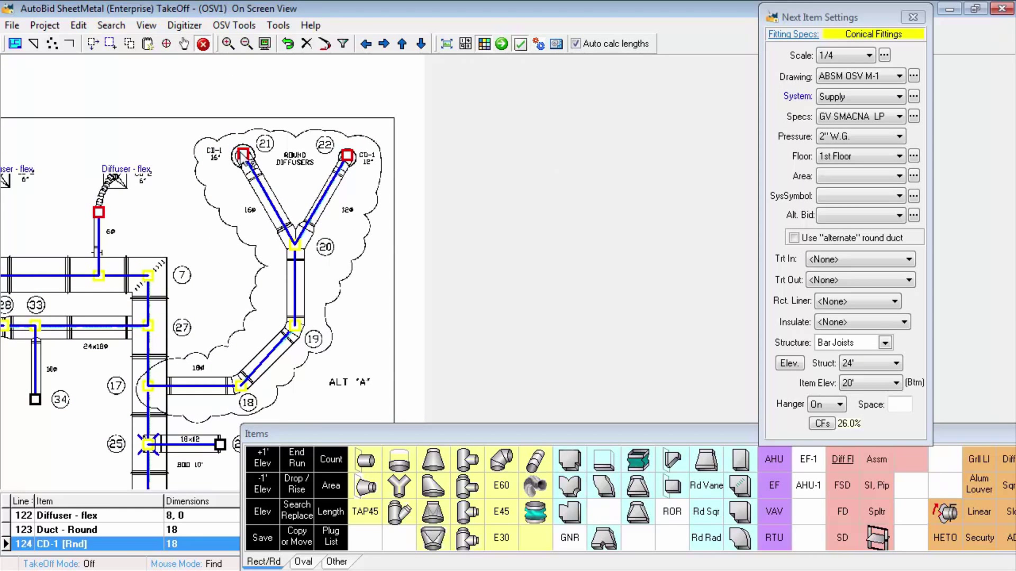
# Start a new run with 16-inch duct to diffuser 21 and 12-inch duct to diffuser 22.
pyautogui.click(466, 43)
pyautogui.click(810, 360)
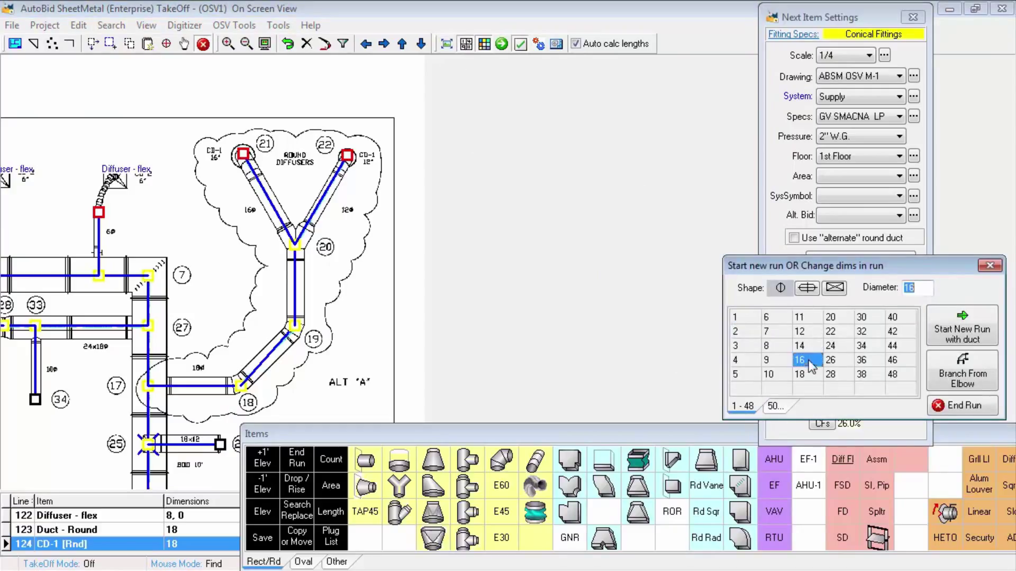
pyautogui.click(244, 154)
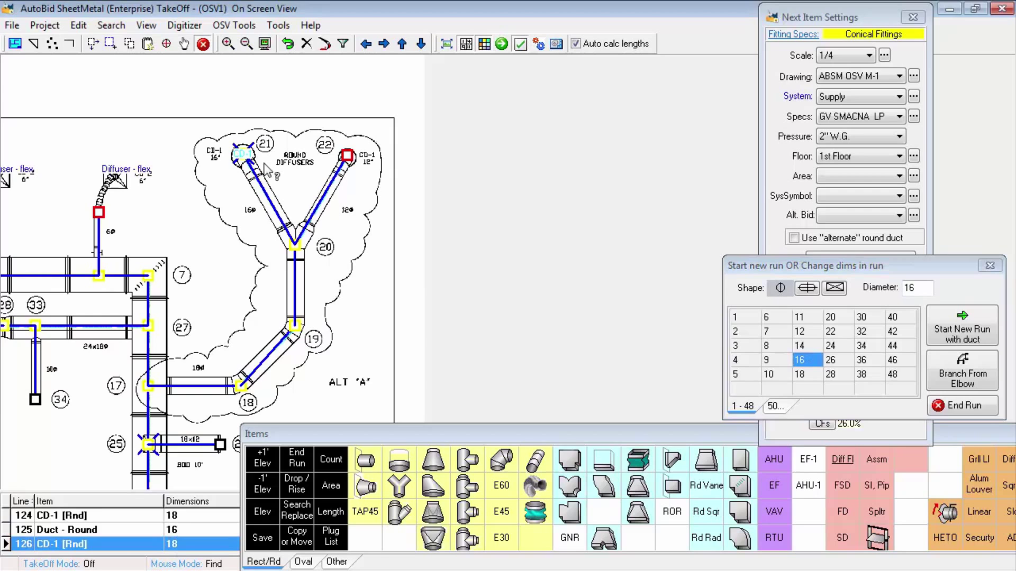
pyautogui.click(815, 332)
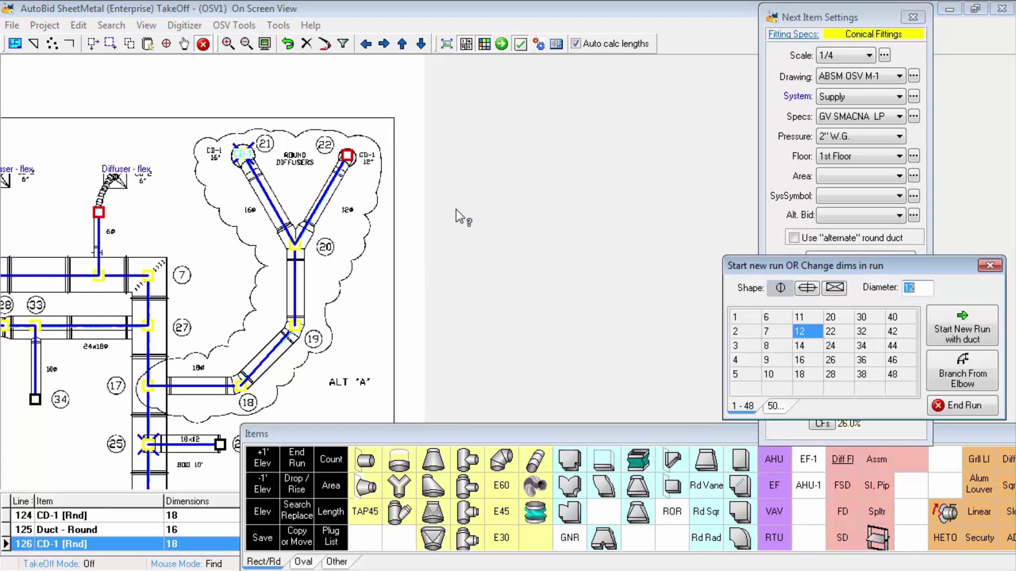
pyautogui.click(347, 157)
# Run 16-inch duct to the CD-1 diffuser at 16 and end the run.
pyautogui.scroll(-5, 343, 170)
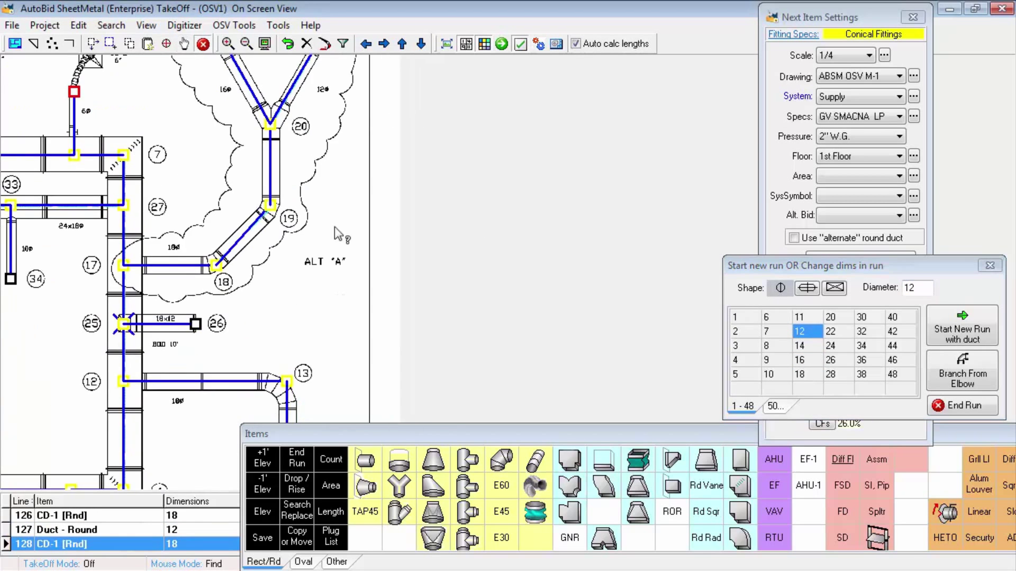
pyautogui.scroll(-3, 349, 174)
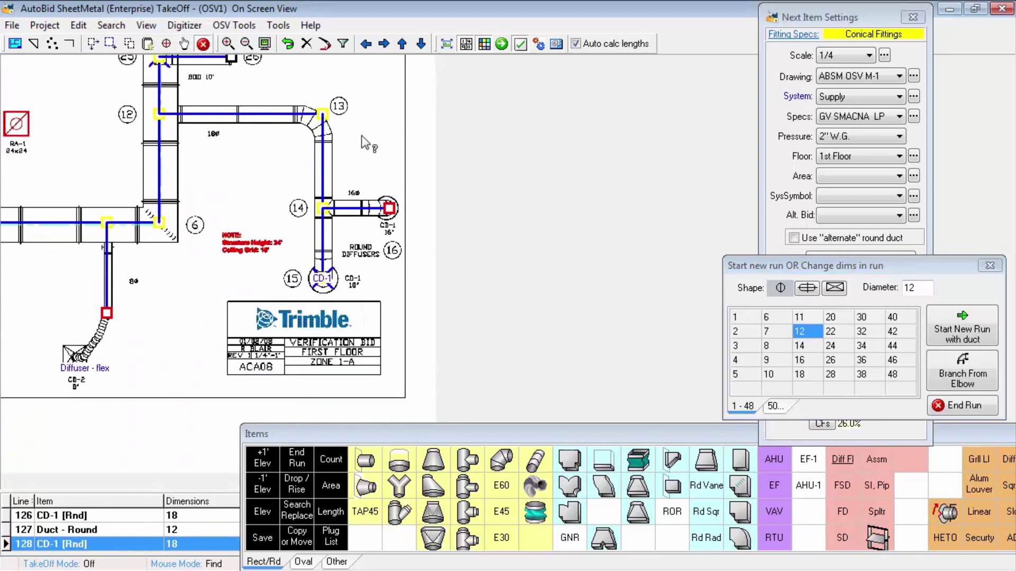
pyautogui.click(799, 360)
pyautogui.click(391, 212)
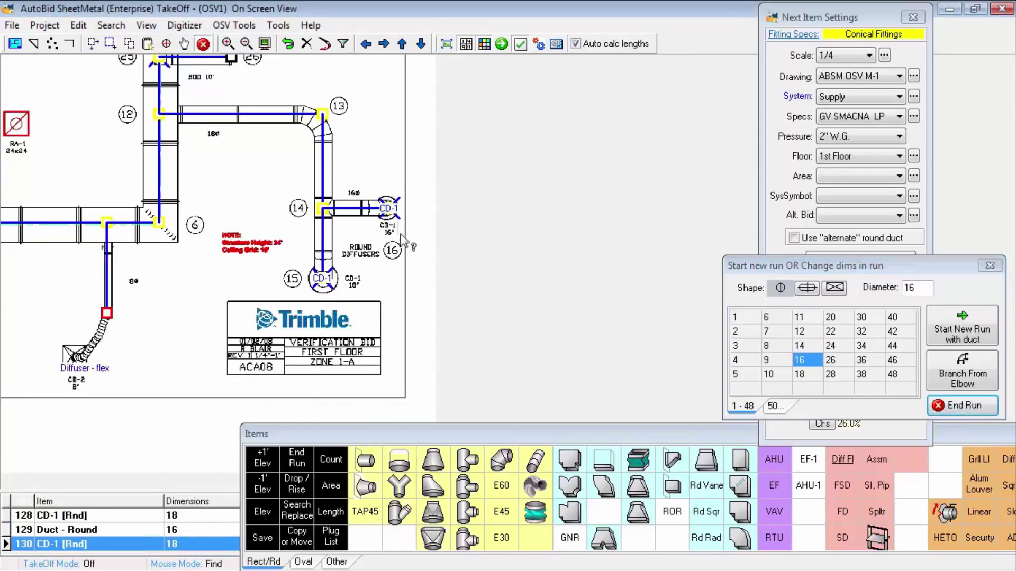
pyautogui.click(394, 216)
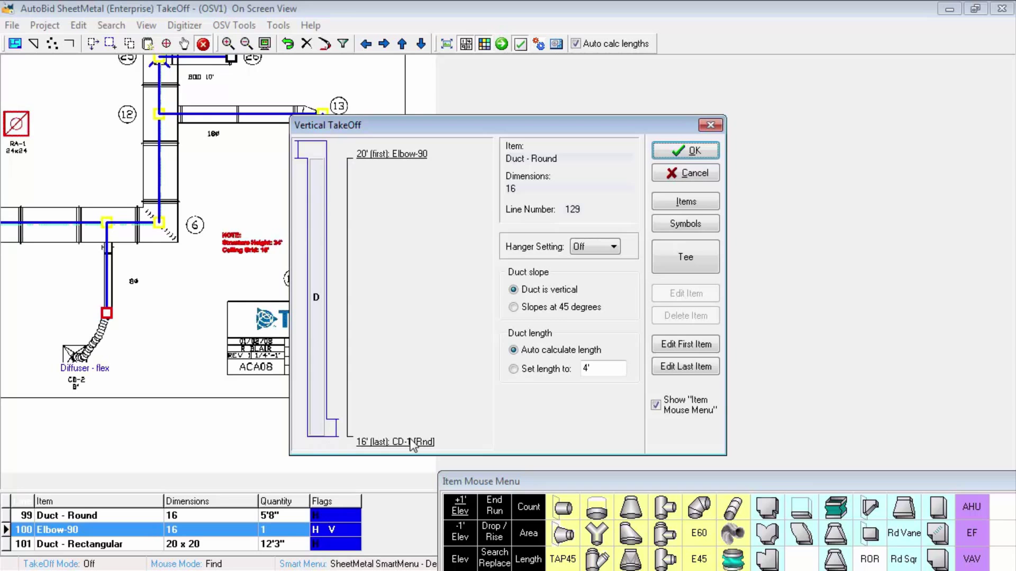
# Accept the Vertical TakeOff for the 20'–16' round drop.
pyautogui.click(686, 152)
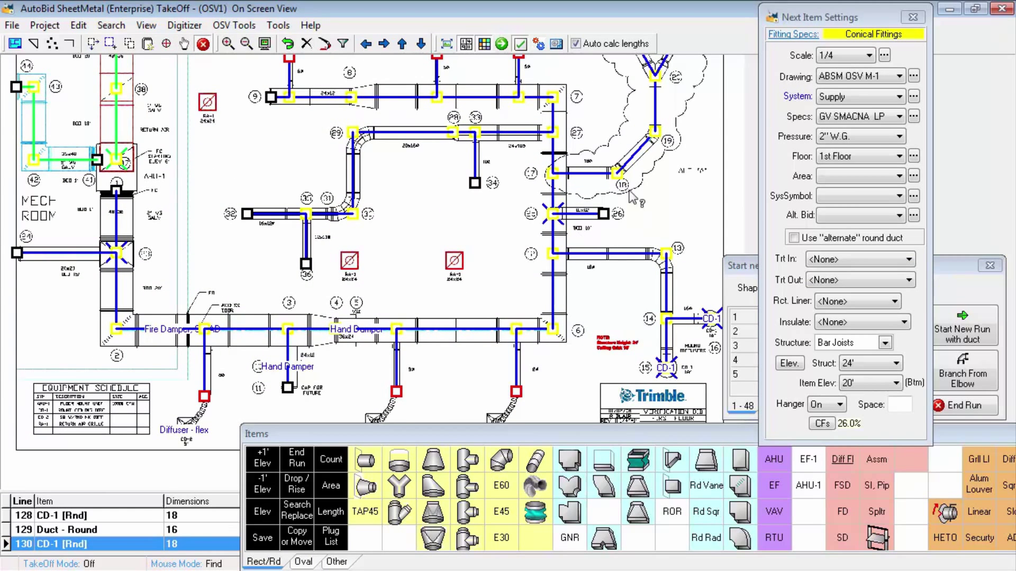
# Switch to the Return system and count the return grilles on the drawing.
pyautogui.moveTo(176, 222)
pyautogui.mouseDown()
pyautogui.moveTo(374, 245)
pyautogui.moveTo(253, 250)
pyautogui.mouseUp()
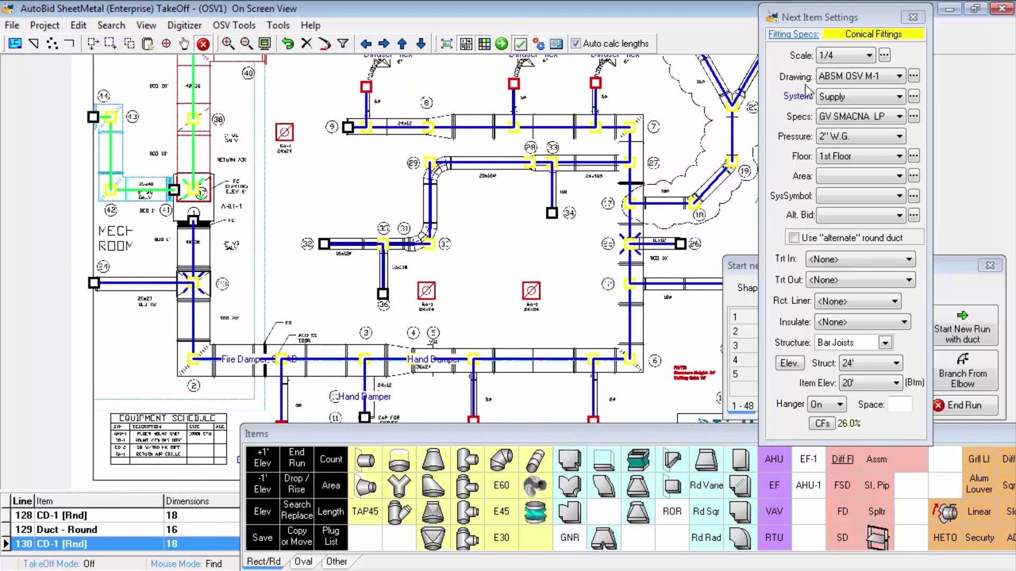
pyautogui.click(845, 98)
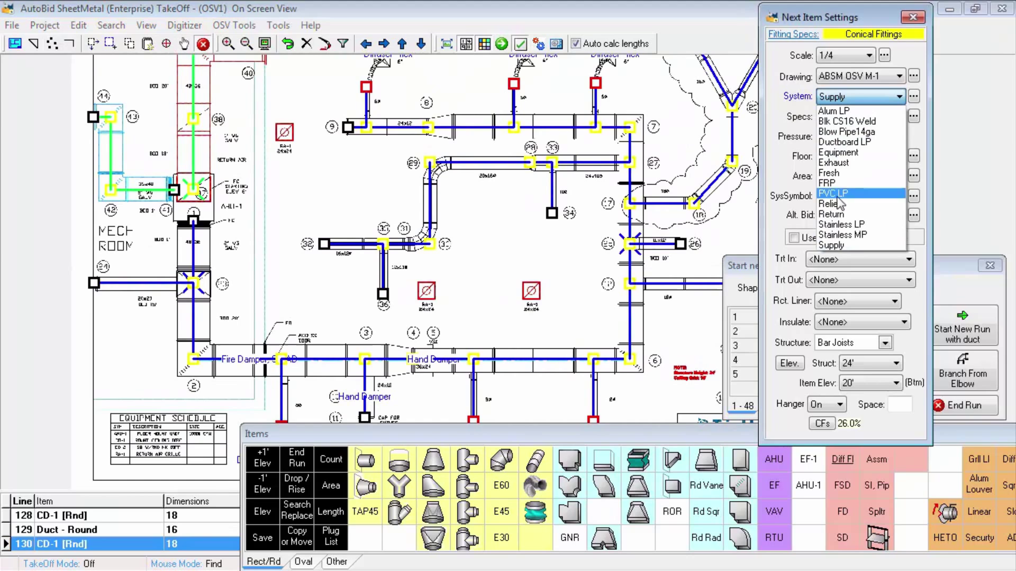
pyautogui.click(833, 214)
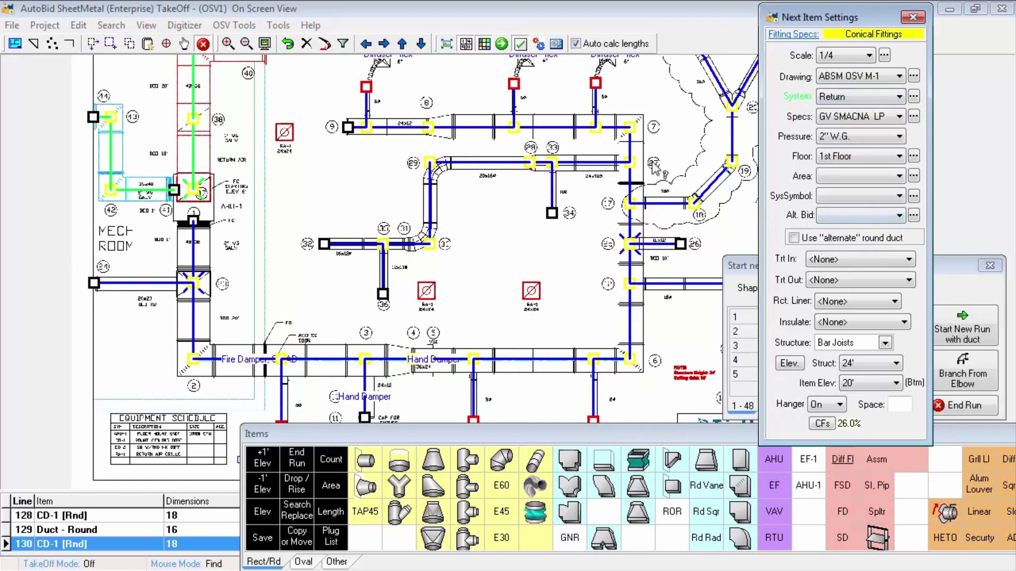
pyautogui.click(52, 44)
pyautogui.click(281, 141)
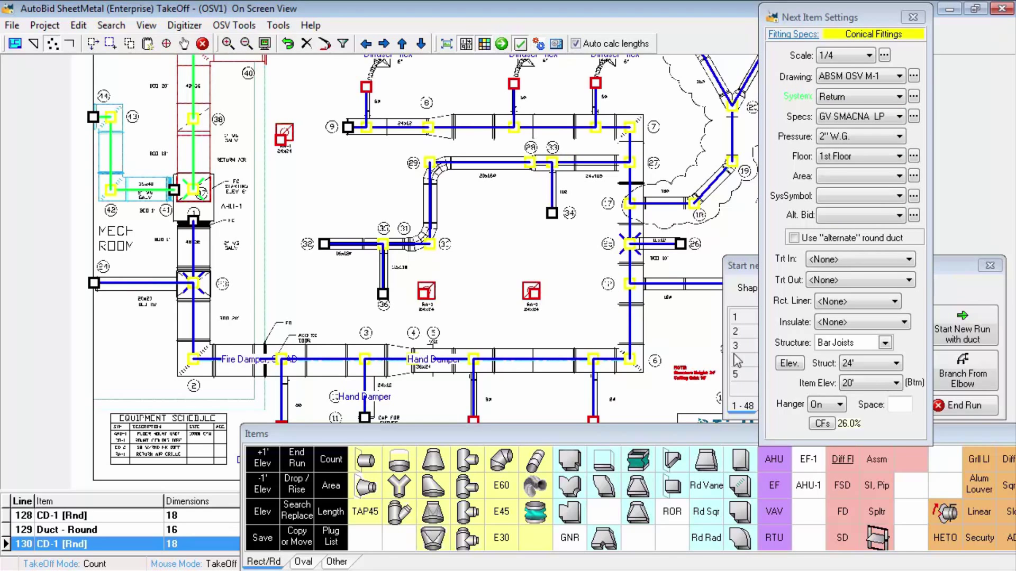
# Record the counted grilles as RA-1 [Rect] symbols sized 24 x 24.
pyautogui.click(944, 414)
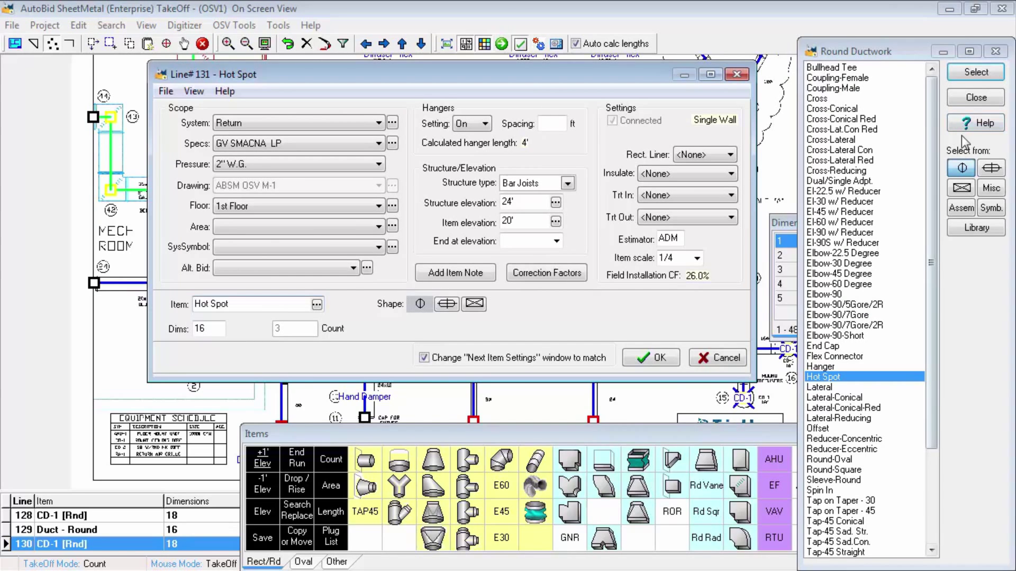
pyautogui.click(991, 209)
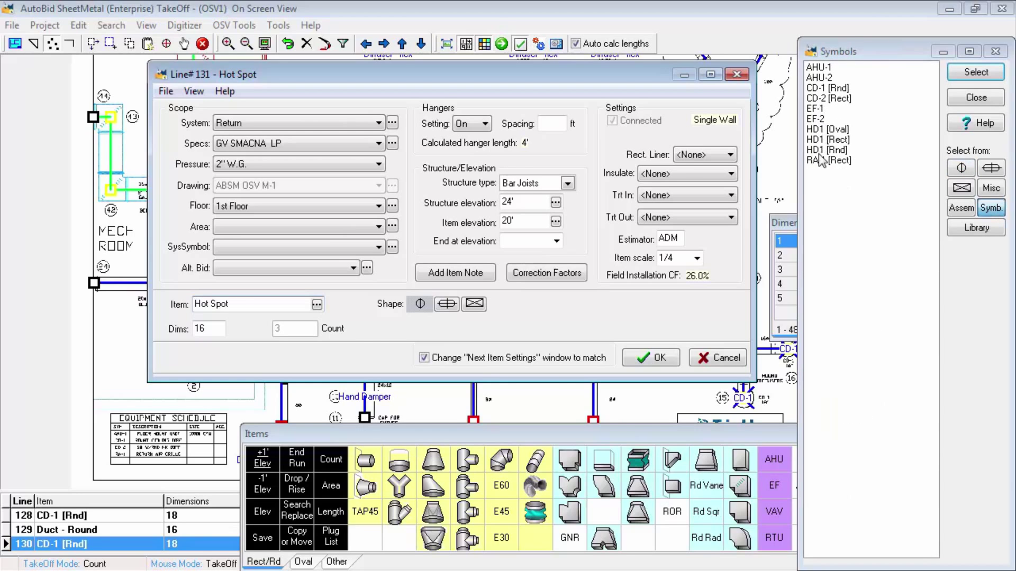
pyautogui.doubleClick(820, 160)
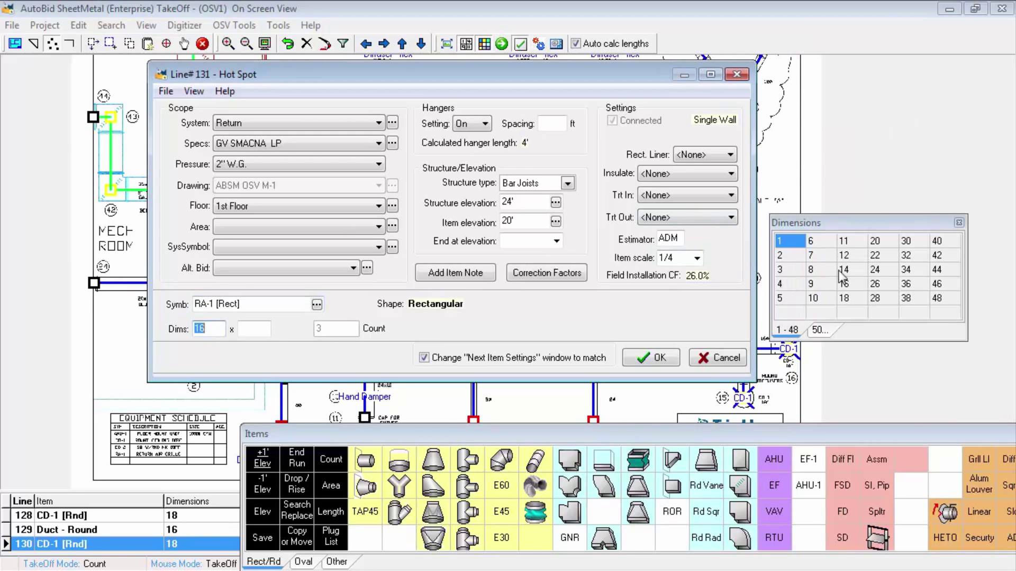
pyautogui.click(874, 270)
pyautogui.click(874, 270)
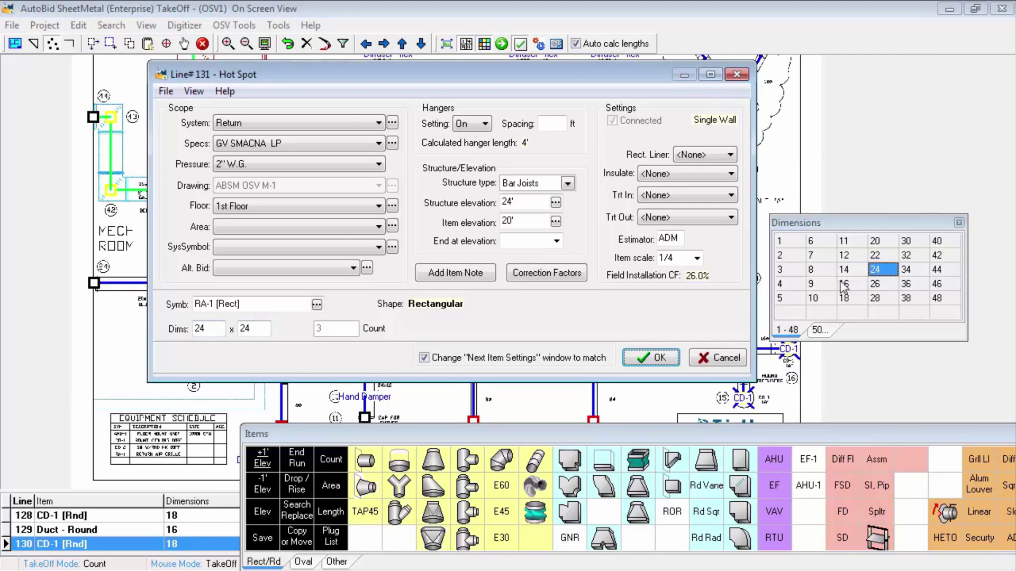
pyautogui.click(652, 357)
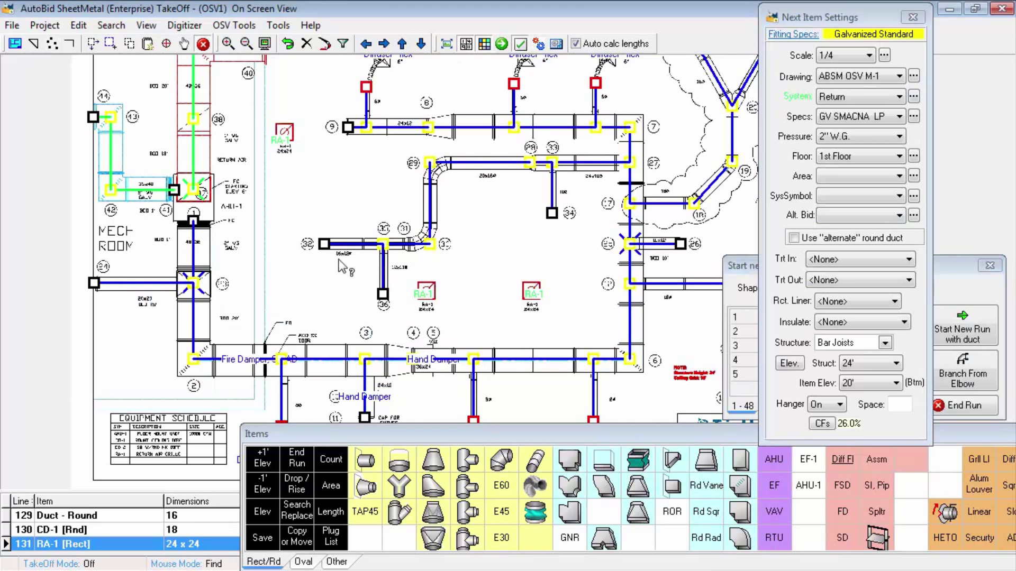
# Place AHU-1 in the mech room at 0' on the Equipment system, then zoom to fit.
pyautogui.click(847, 385)
pyautogui.click(848, 397)
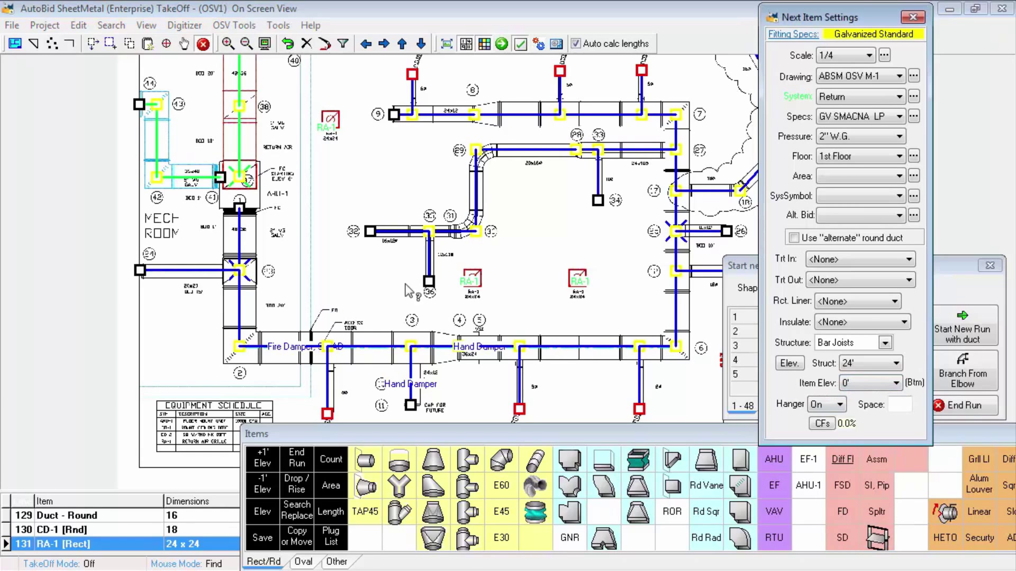
pyautogui.click(808, 491)
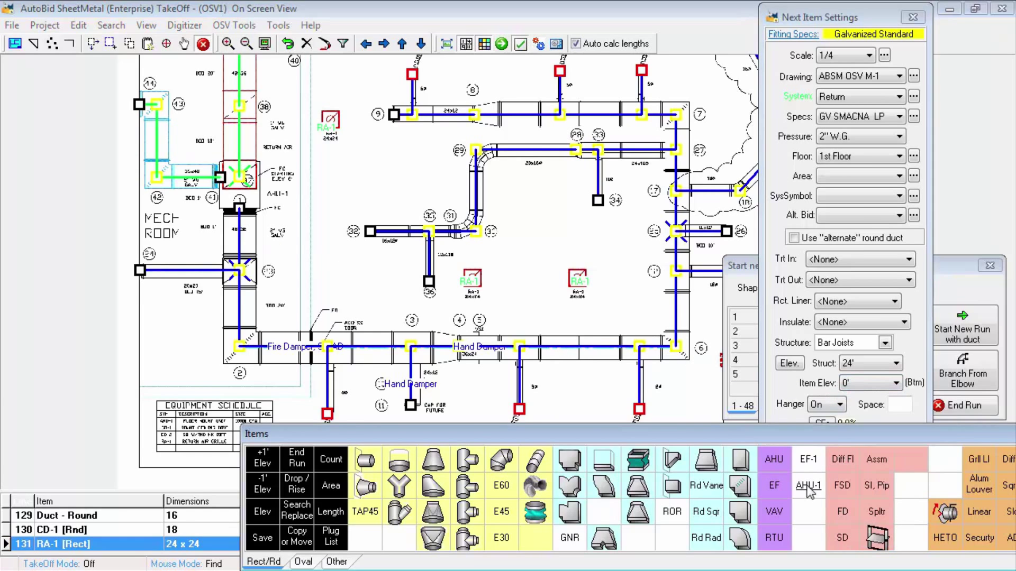
pyautogui.click(275, 196)
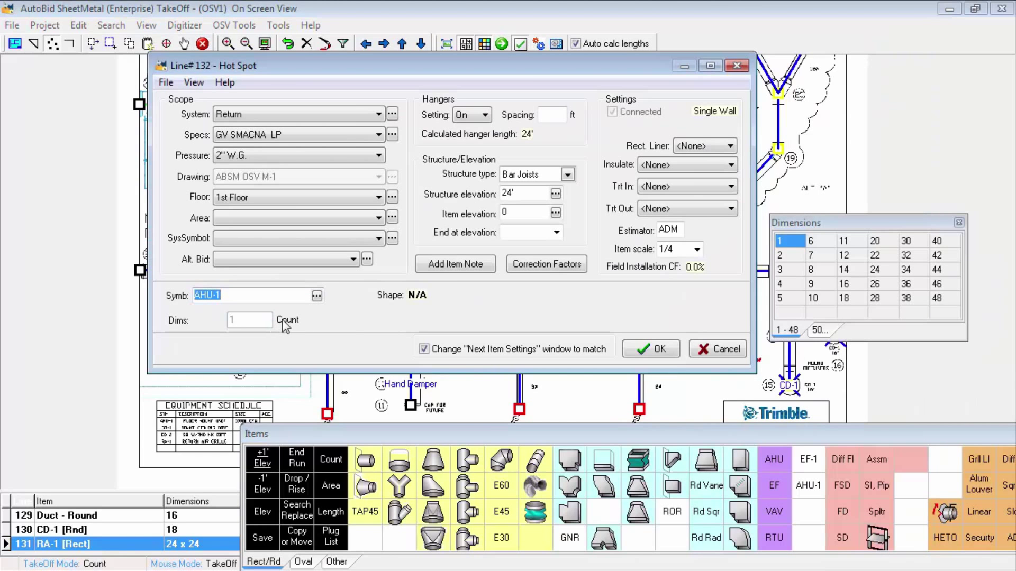
pyautogui.click(321, 113)
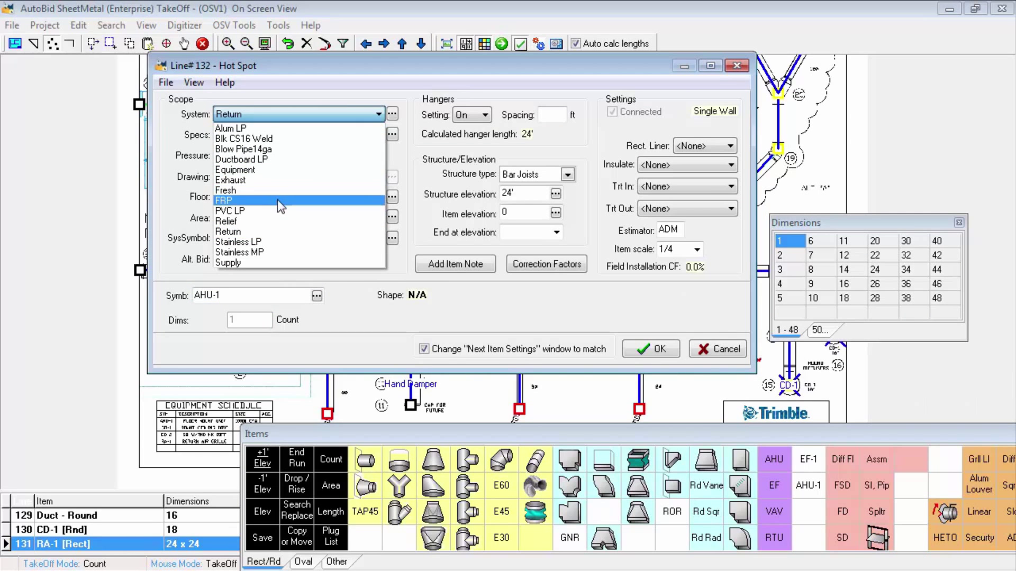
pyautogui.click(278, 169)
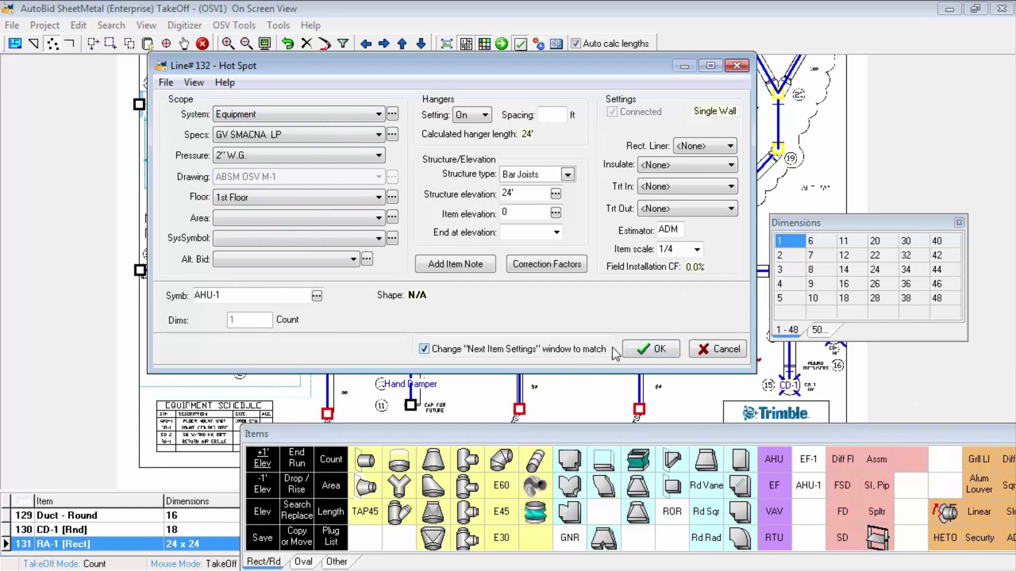
pyautogui.click(651, 350)
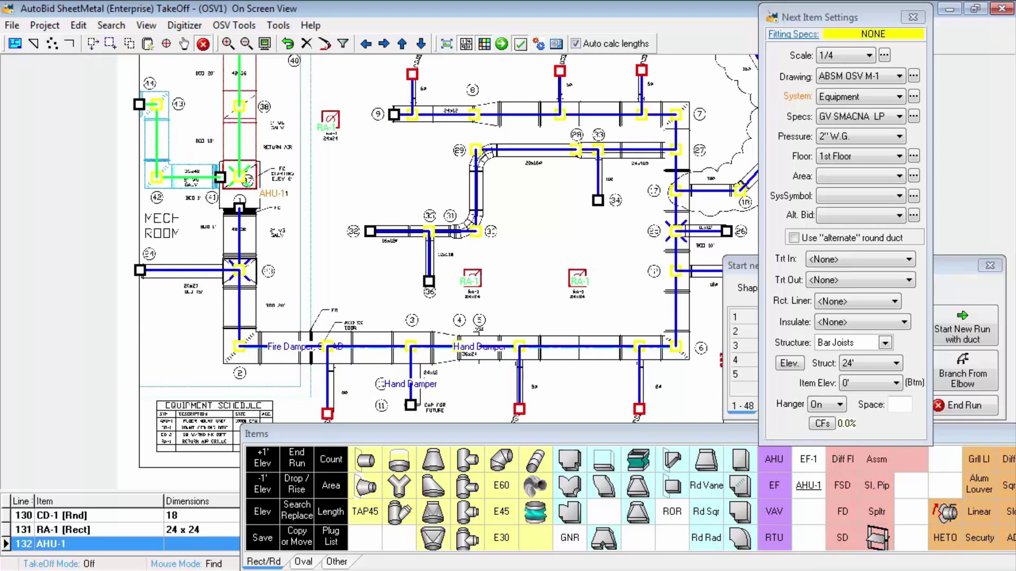
pyautogui.click(270, 47)
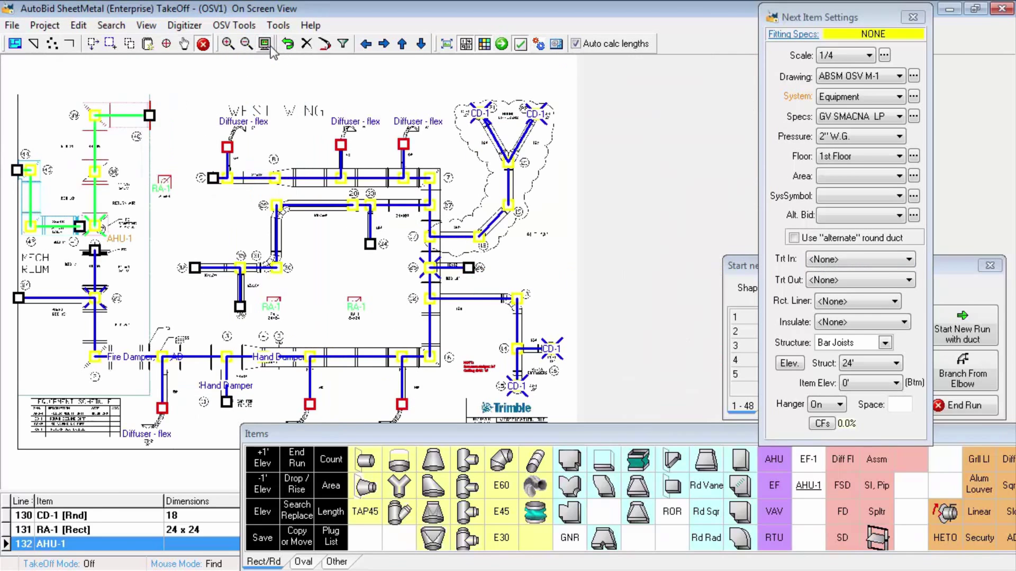